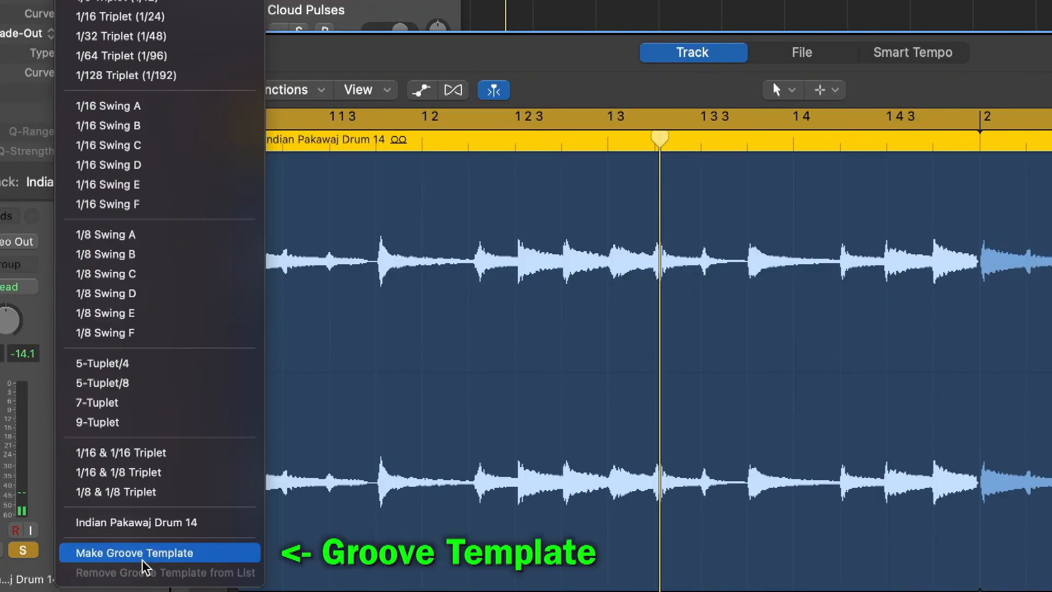
Make a groove template from the Indian Pakawaj Drum 14 region
left_click(144, 567)
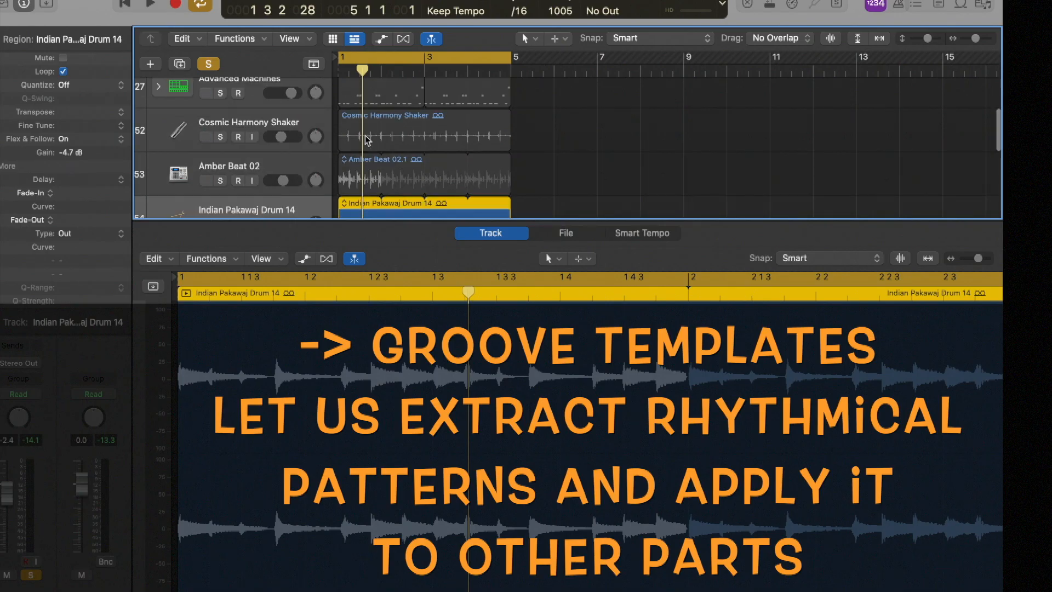
scroll(365, 117, "up", 3)
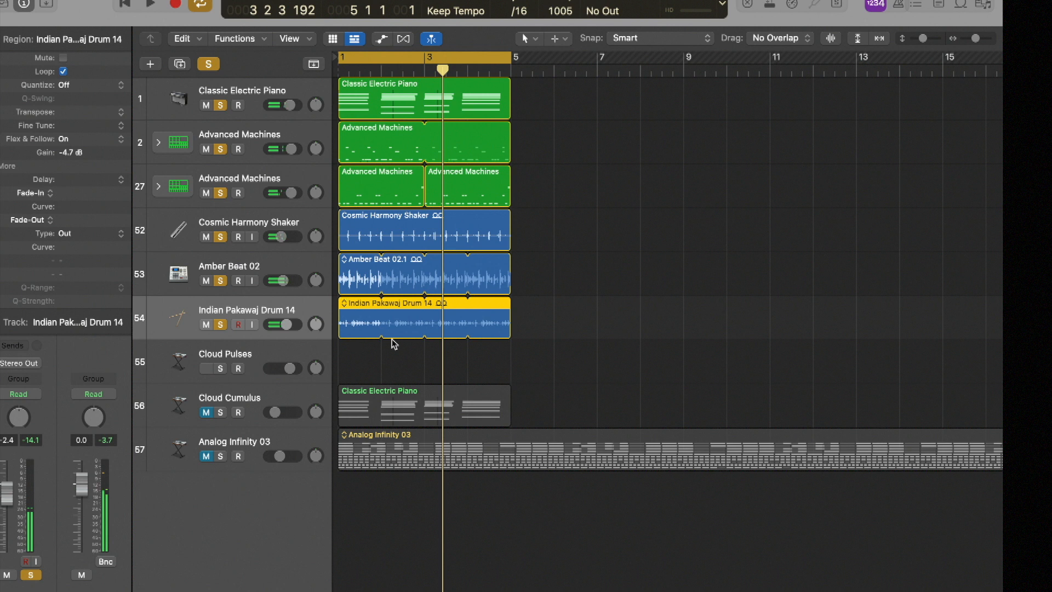
left_click(376, 351)
left_click(371, 320)
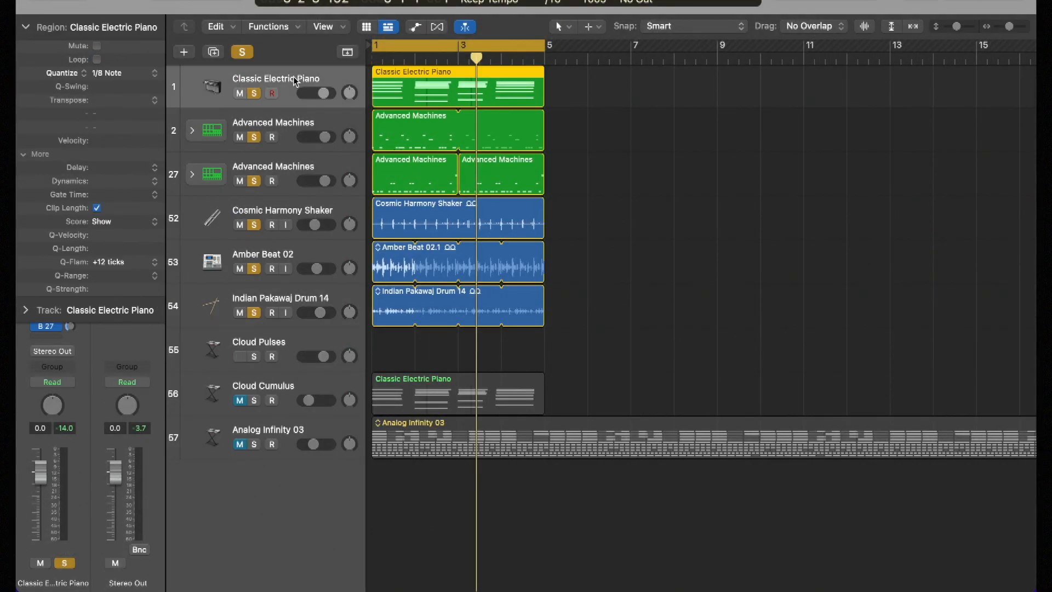
Duplicate the Classic Electric Piano track and copy its region onto the new track
key("super+d")
left_click_drag(438, 83, 441, 120)
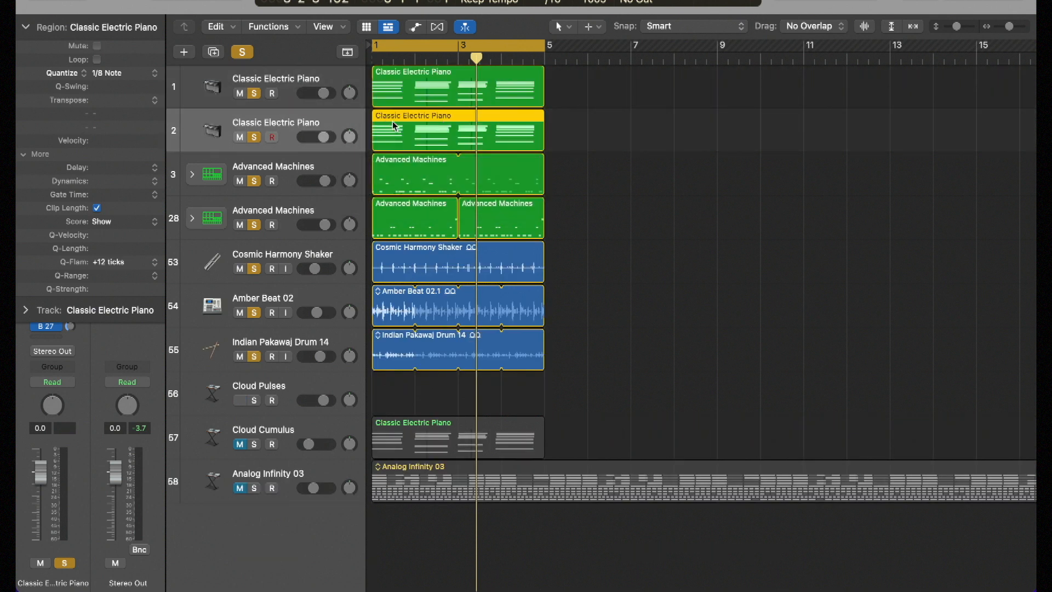
Delete the upper chord notes in the copied piano region, keeping only a four-note bass line
double_click(393, 126)
key("super+Left")
key("super+Left")
key("super+Left")
key("super+Left")
key("super+Left")
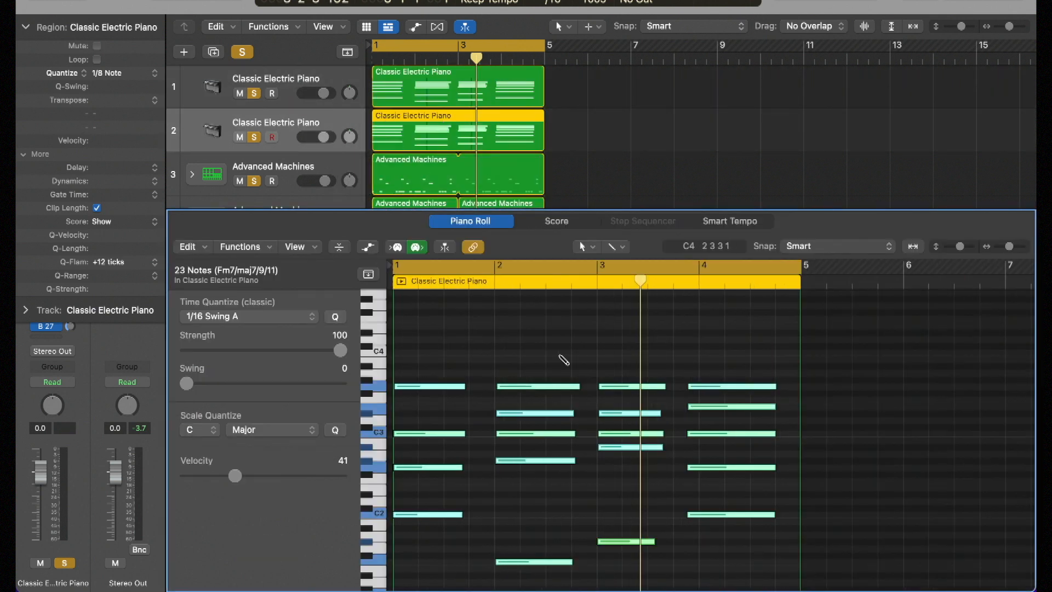
left_click_drag(424, 349, 888, 472)
key("Delete")
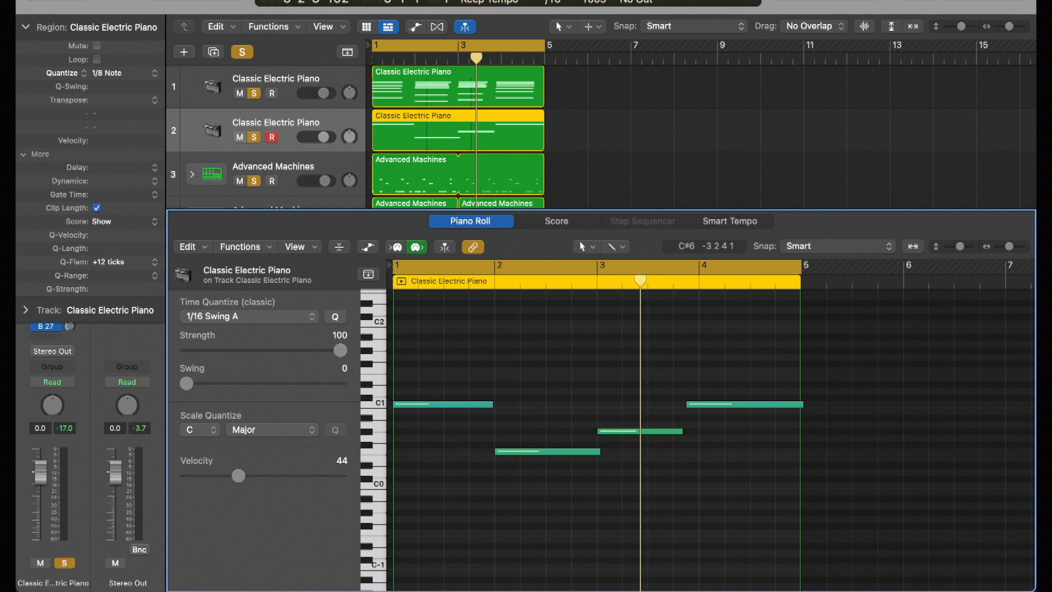
Load the Deep Sub Bass patch from the Bass sounds onto the duplicated piano track
key("y")
left_click(36, 184)
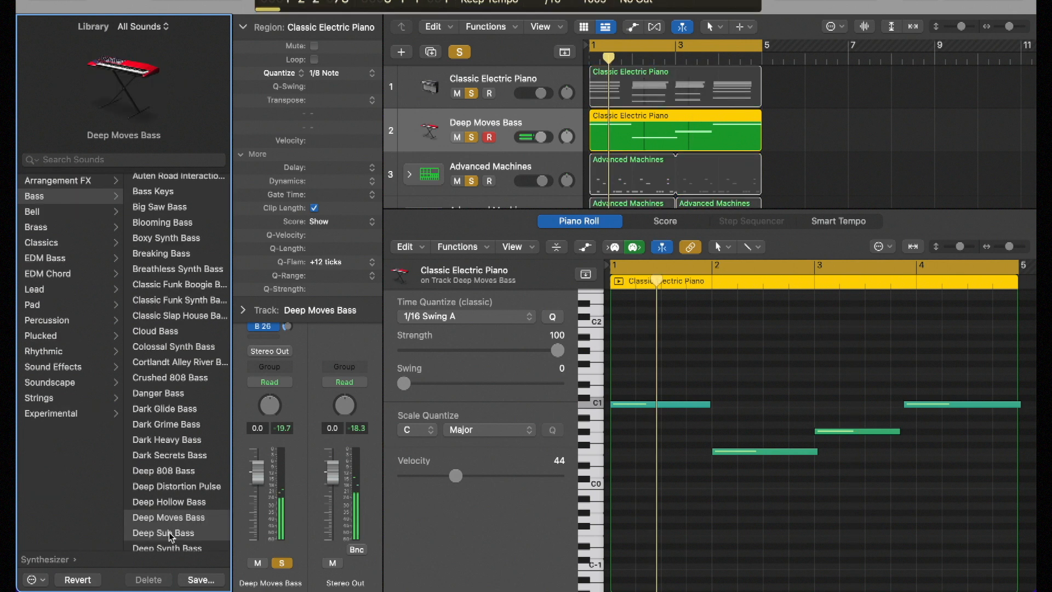
key("Down")
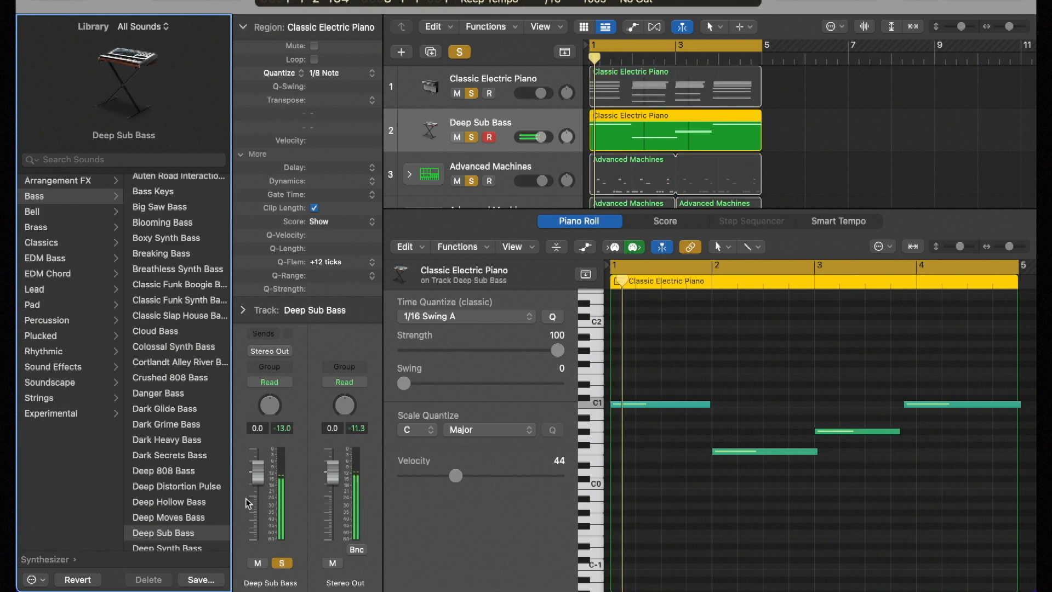
Transpose the bass region, trying +12 first and settling on +24
left_click(373, 101)
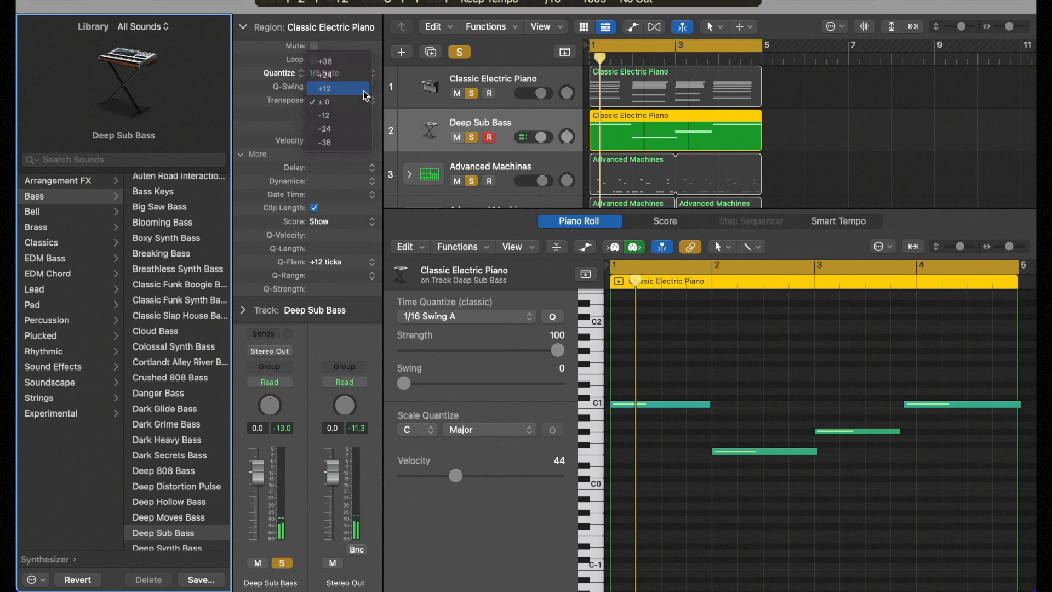
left_click(366, 96)
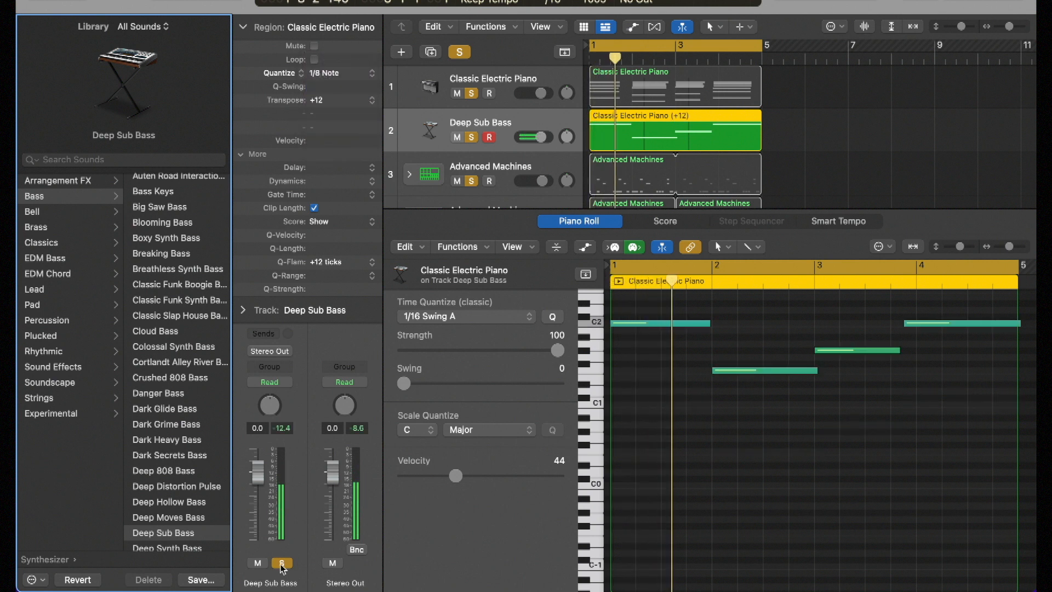
left_click(347, 100)
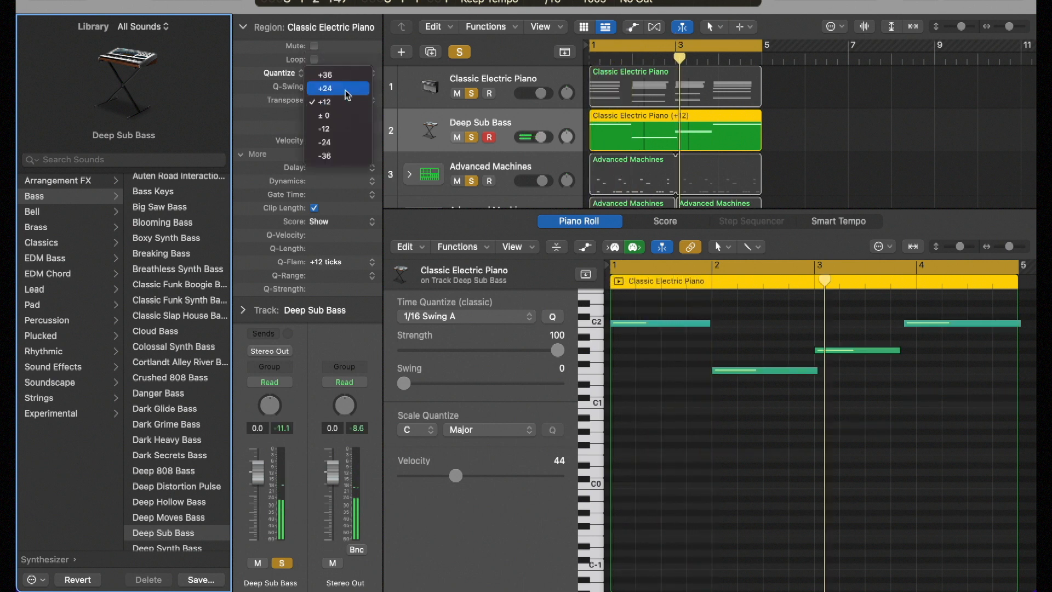
left_click(347, 90)
Compare the piano and bass notes together in the Piano Roll, close the editor and reselect the bass region
left_click(693, 77, "shift")
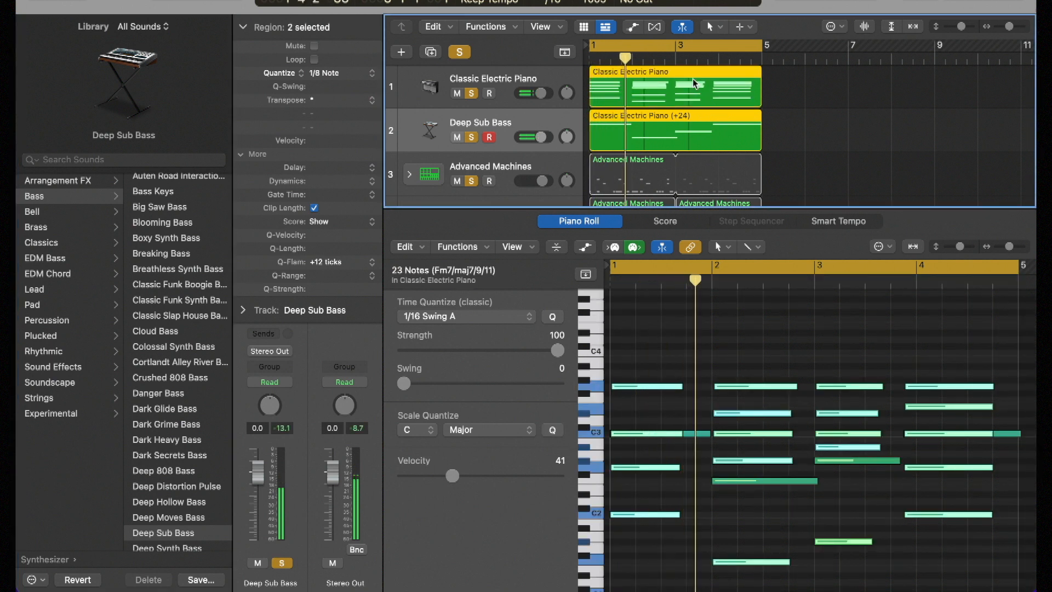
key("e")
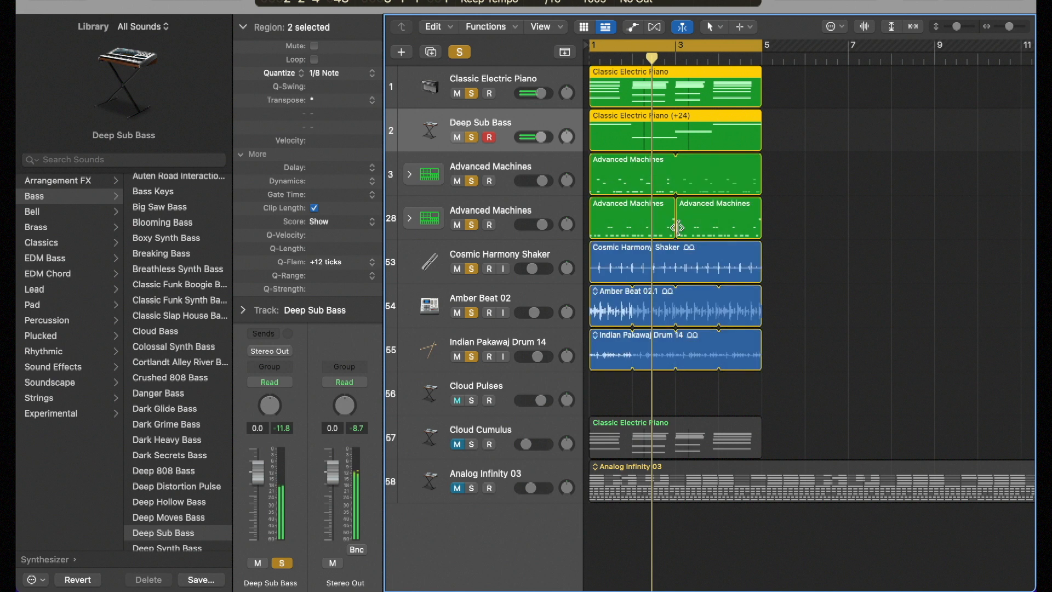
left_click(726, 129)
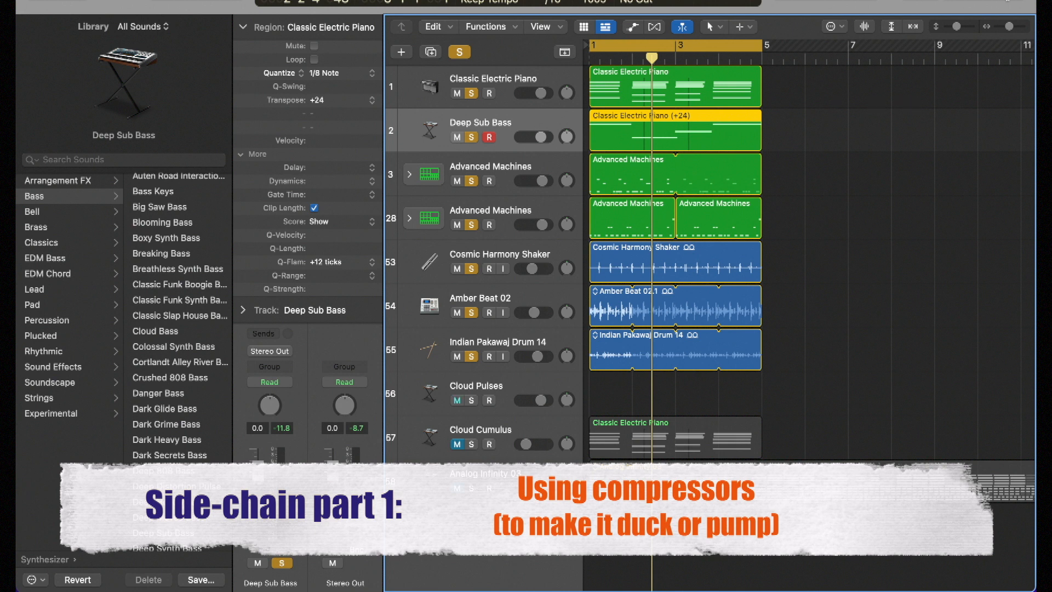
Add the Cosmic Harmony Kick 01 loop to a new track at bar 1
key("o")
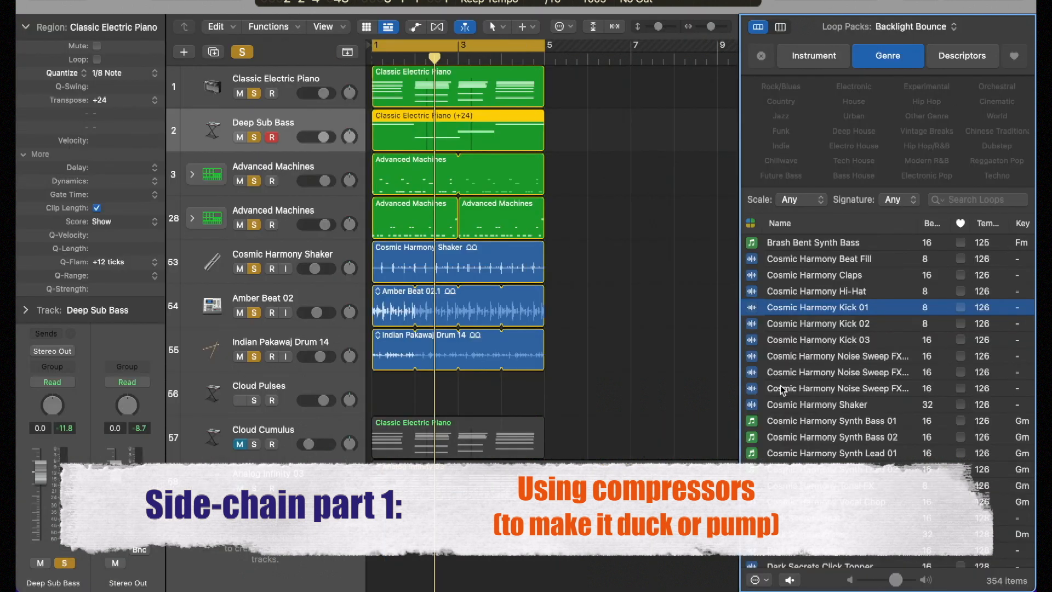
left_click_drag(818, 313, 366, 527)
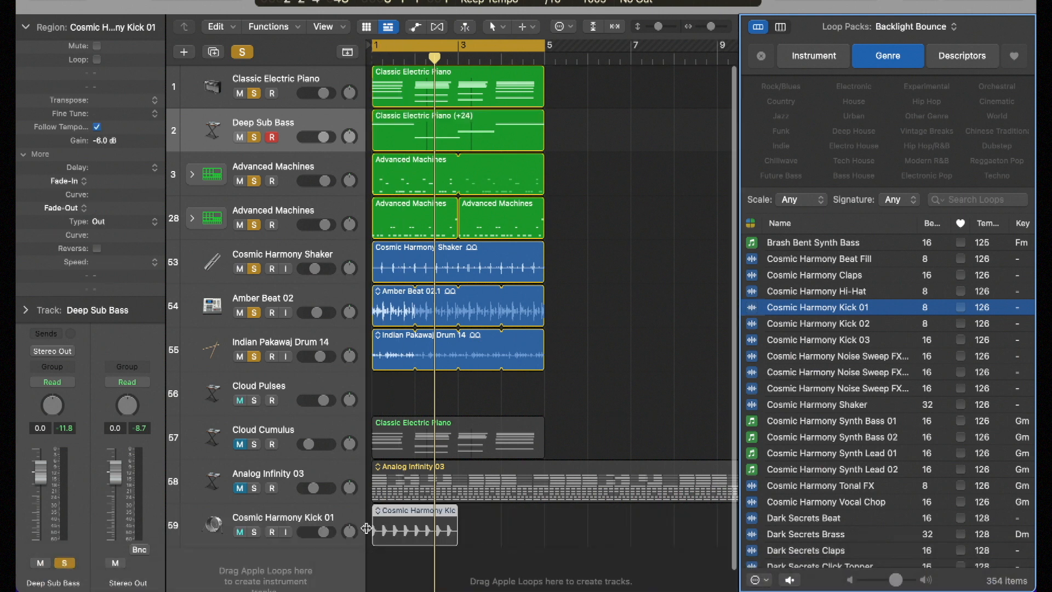
Play from the start with the kick soloed and take the Advanced Machines, shaker, Amber Beat and Pakawaj tracks out of solo
left_click(265, 524)
key("Return")
key("space")
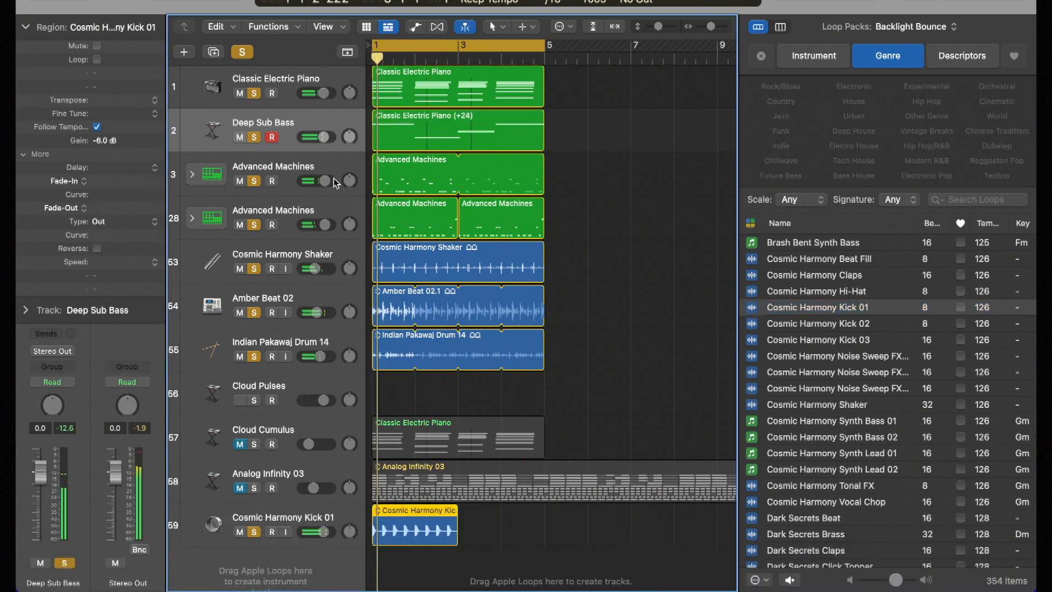
left_click_drag(260, 176, 258, 364)
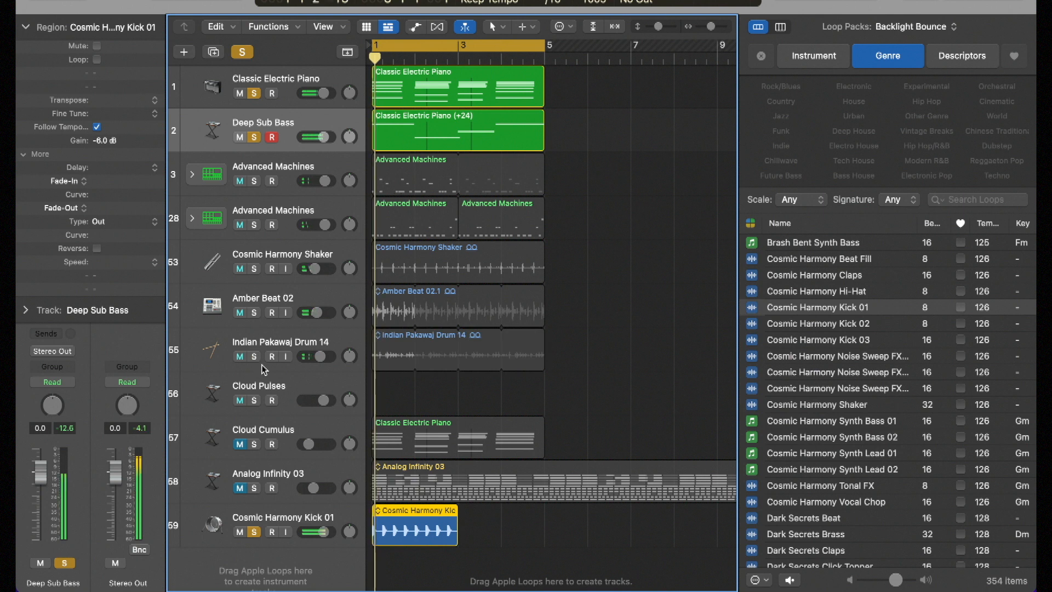
Loop the Cosmic Harmony Kick 01 region and set its track's output to No Output
key("l")
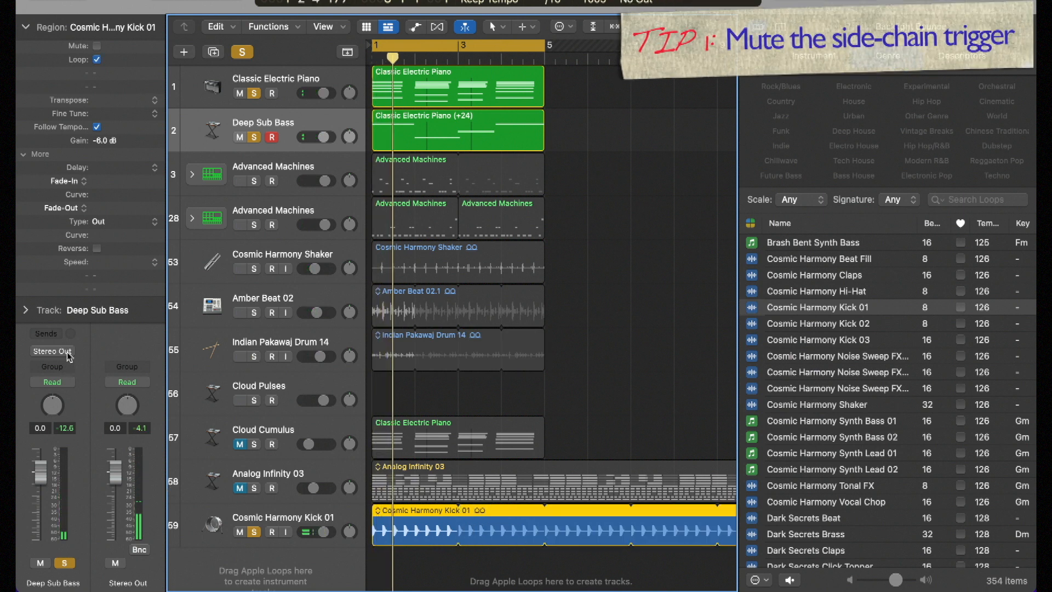
left_click(249, 515)
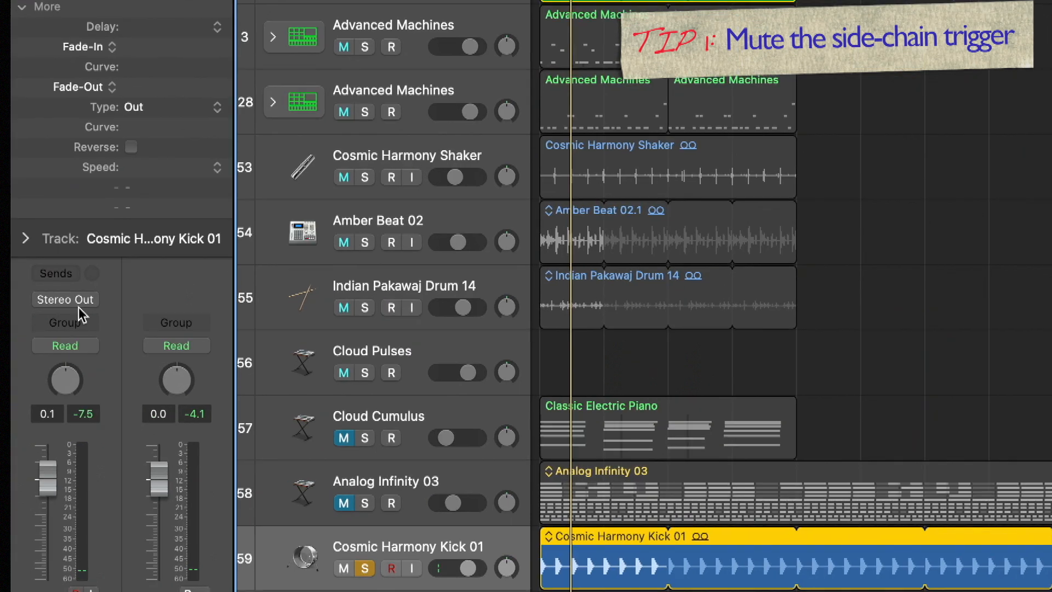
left_click(52, 351)
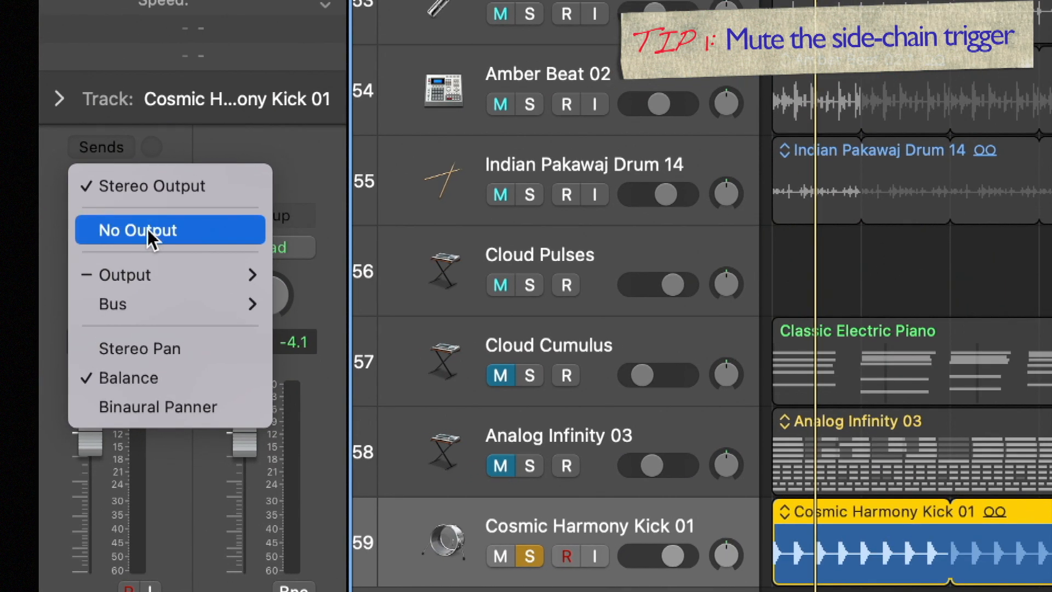
left_click(149, 231)
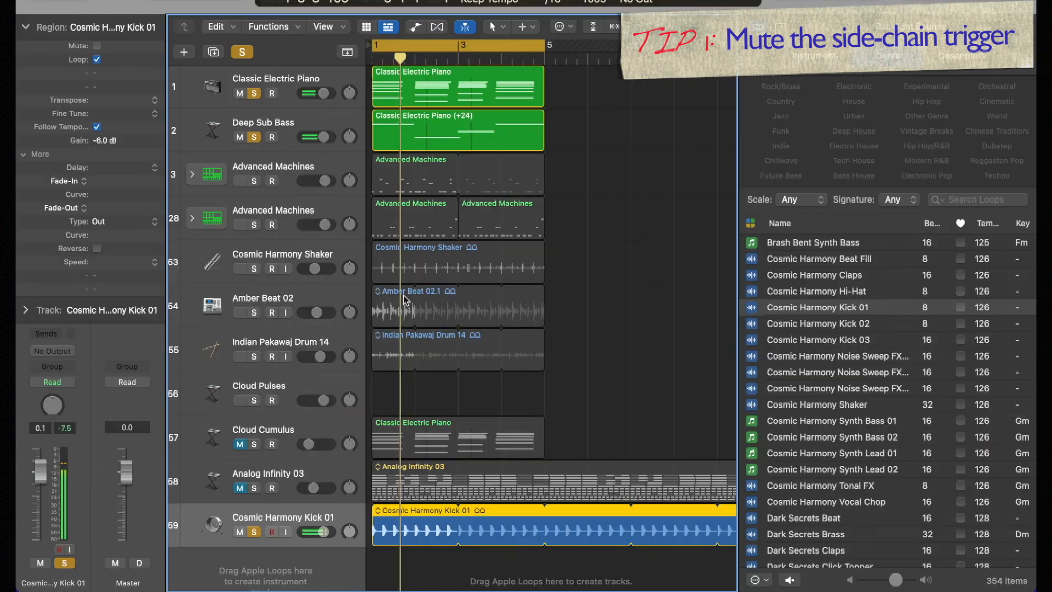
Insert a Compressor on the Deep Sub Bass track and set its side chain to Cosmic Harmony Kick 01 (Audio 4)
left_click(291, 127)
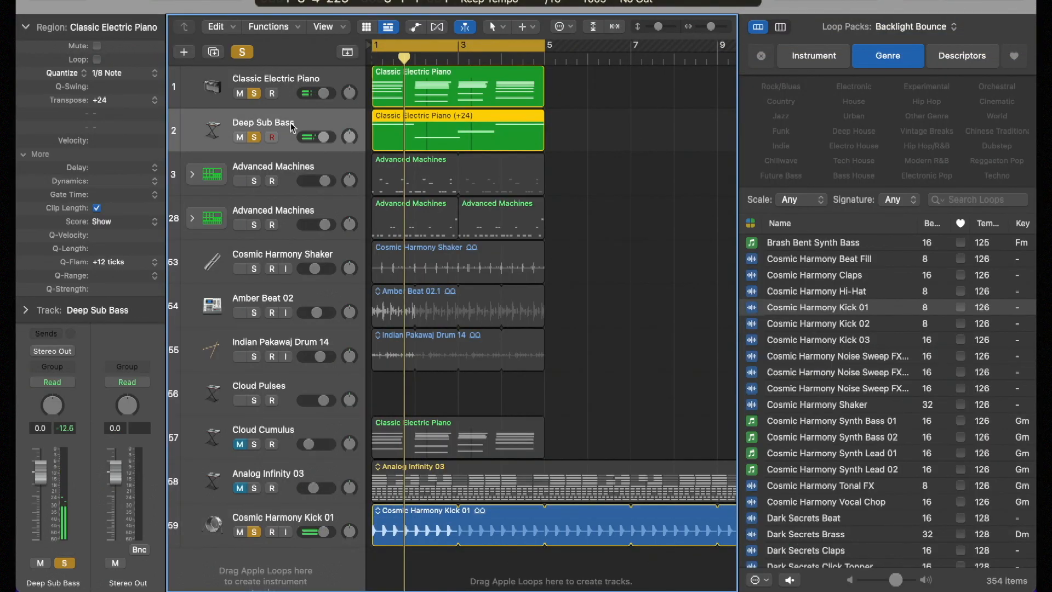
left_click(40, 35)
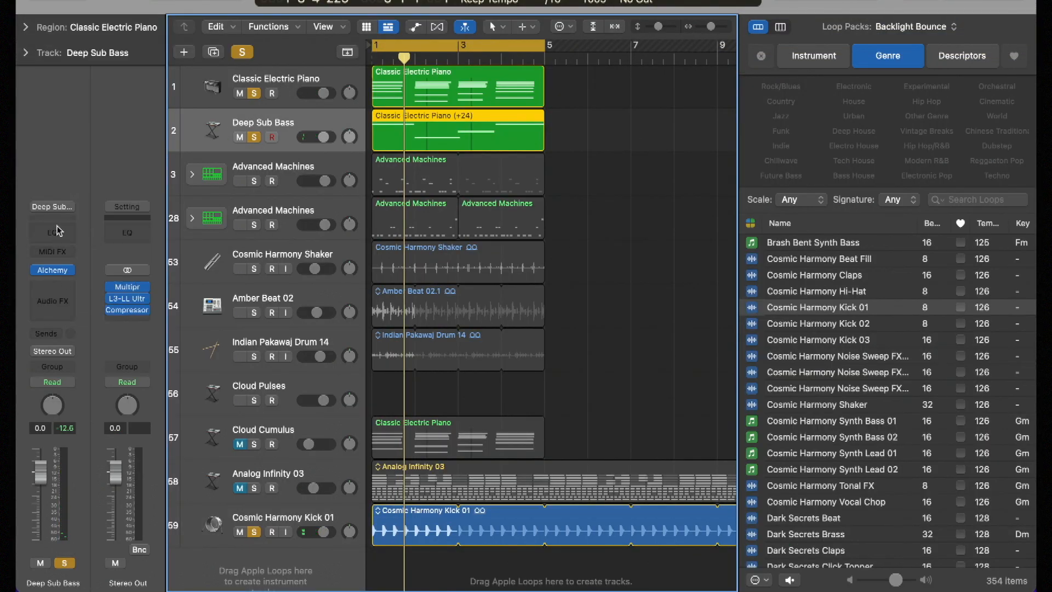
left_click(57, 220)
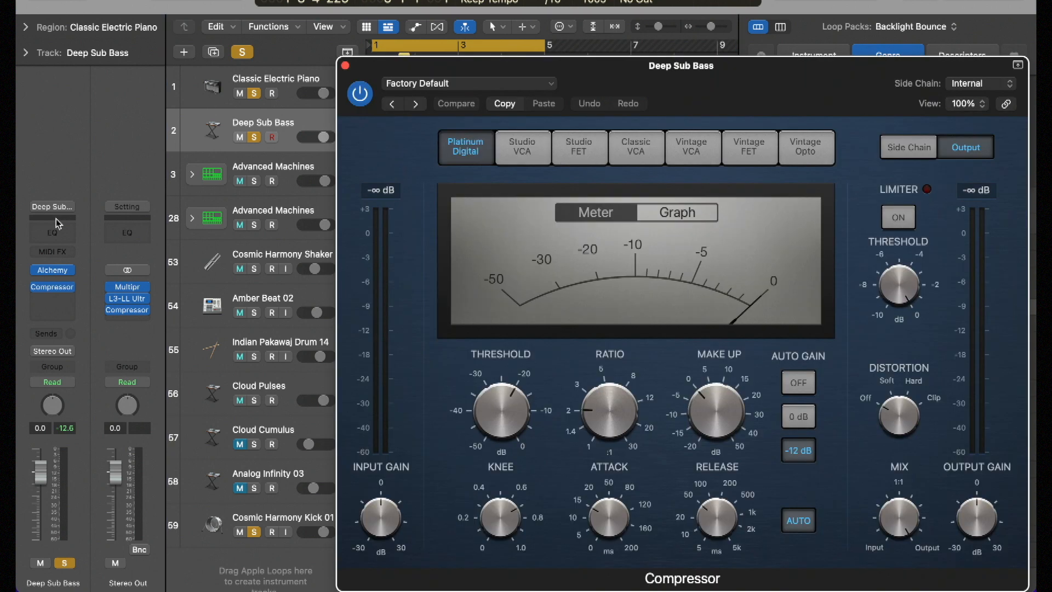
left_click(963, 91)
mouse_move(966, 107)
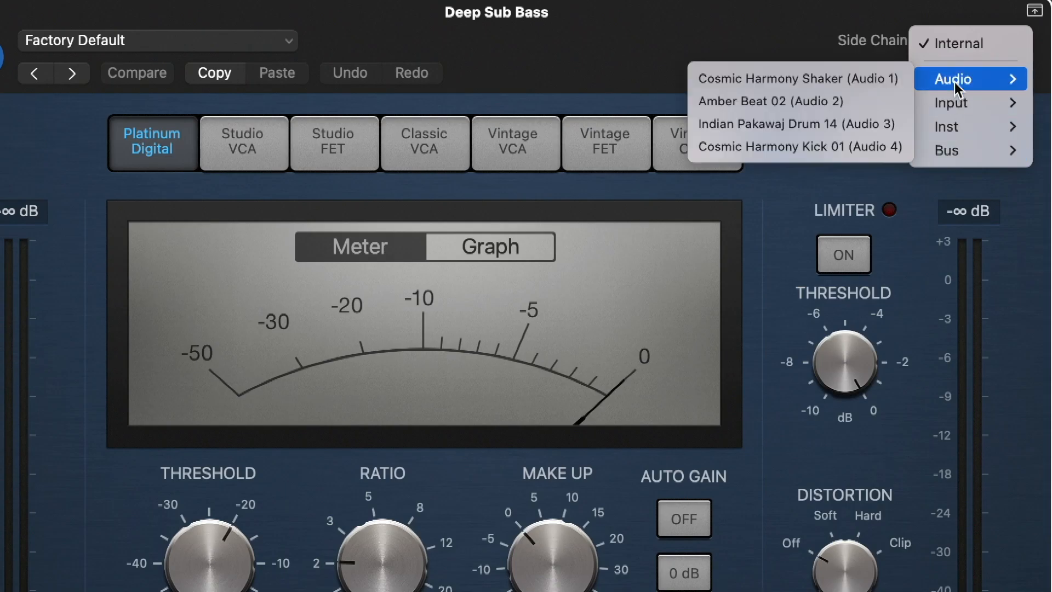
left_click(800, 153)
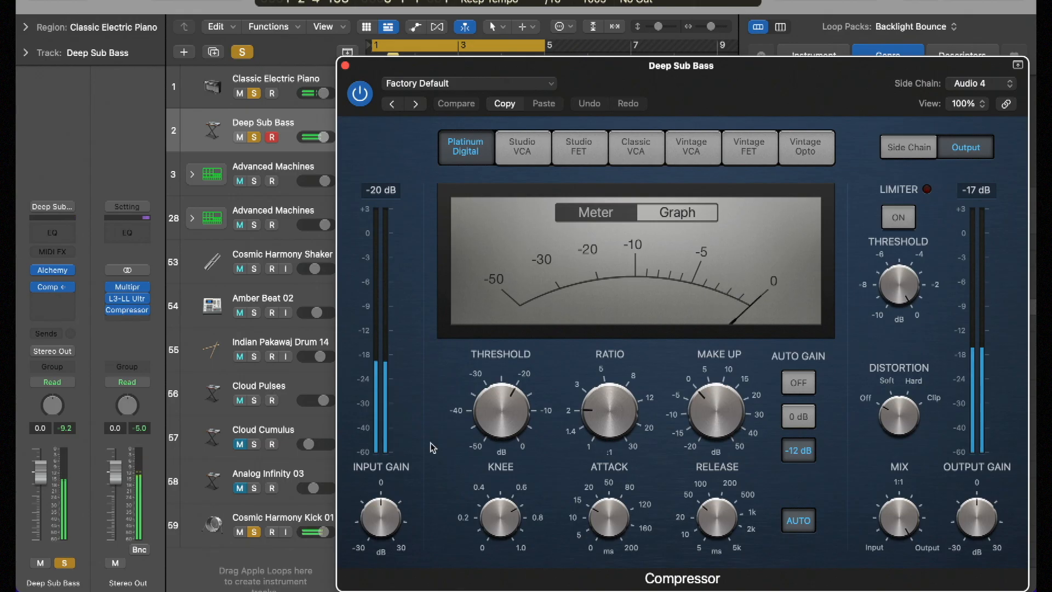
Lower the bass compressor's threshold, raise its ratio to about 8:1, shorten the attack to about 10 ms and lengthen the release
left_click_drag(223, 572, 227, 591)
left_click_drag(512, 434, 514, 443)
mouse_move(598, 525)
left_mouse_down()
mouse_move(597, 541)
mouse_move(614, 535)
left_mouse_up()
left_click_drag(714, 521, 713, 483)
left_click_drag(600, 408, 598, 343)
left_click_drag(609, 516, 608, 502)
left_click_drag(715, 515, 719, 493)
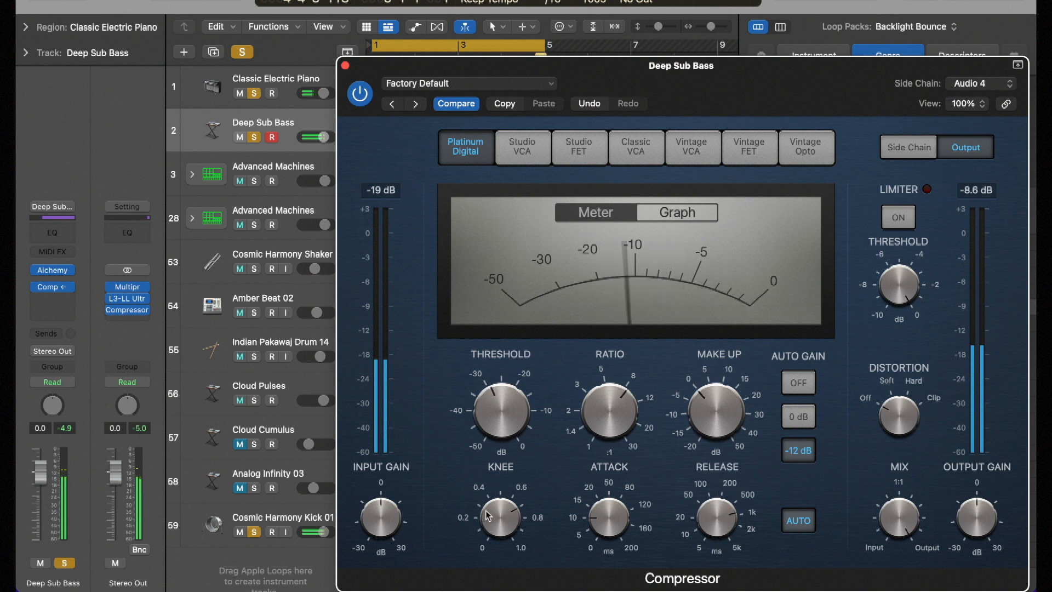
Solo the Advanced Machines, shaker and Amber Beat 02 tracks again, set the compressor's release to 64 ms and close it
left_click_drag(253, 268, 254, 313)
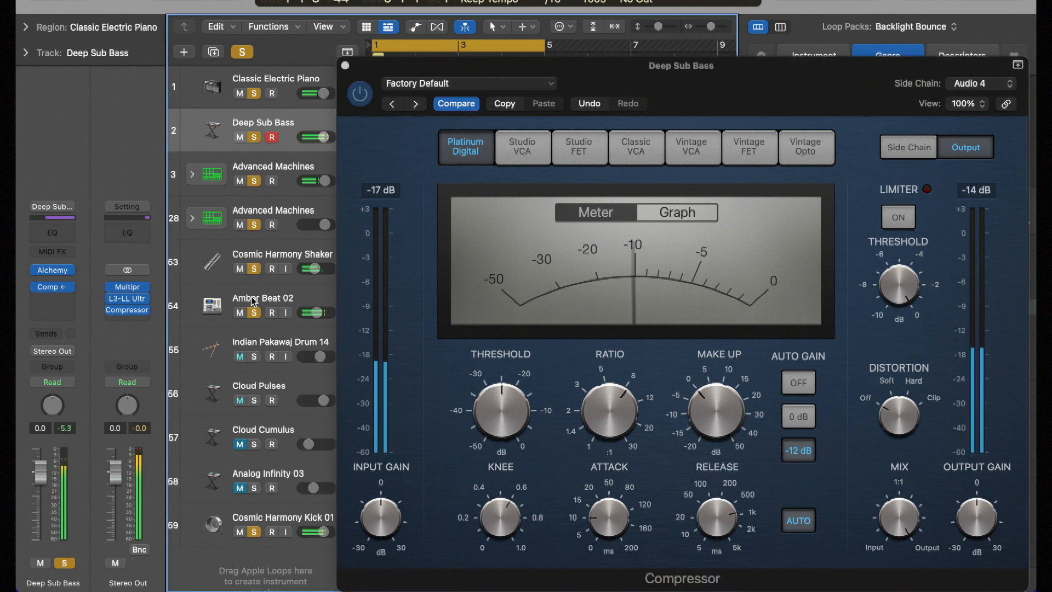
left_click_drag(715, 515, 711, 558)
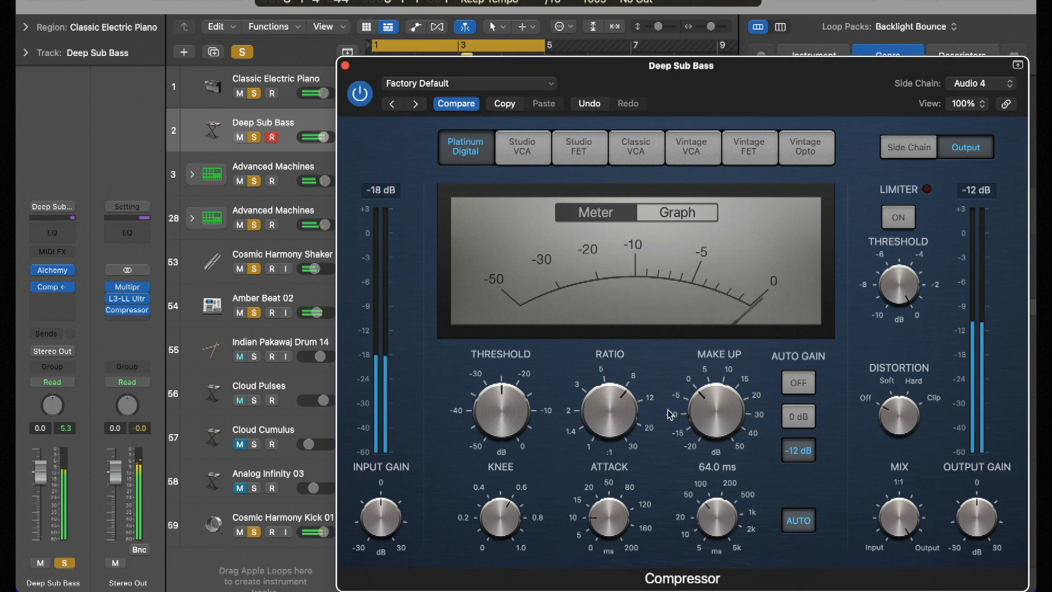
left_click(345, 66)
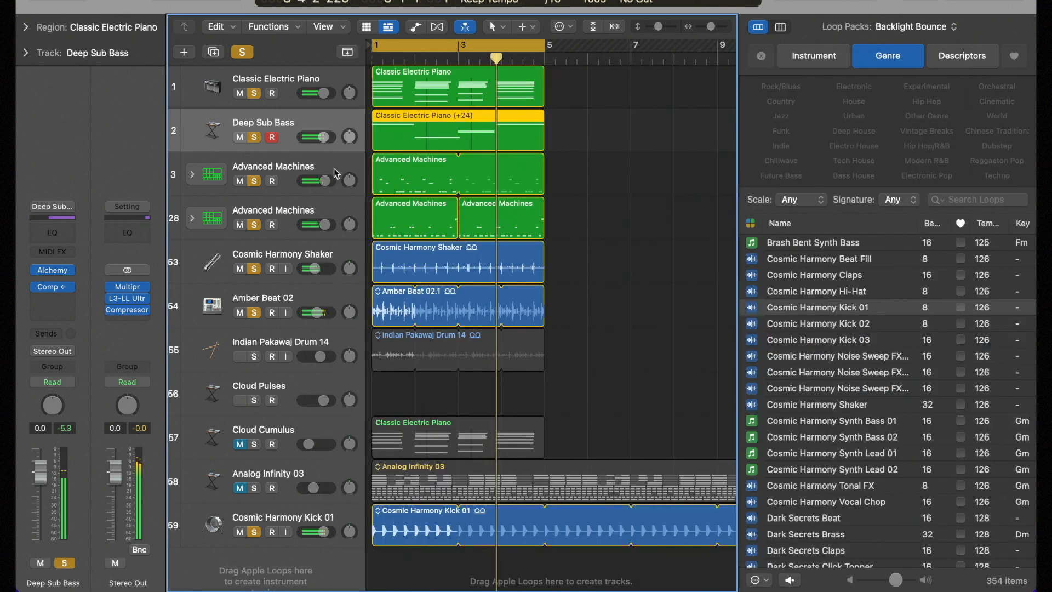
Examine the tracks' channel strips and gain reduction in the mixer during playback, then close it
key("x")
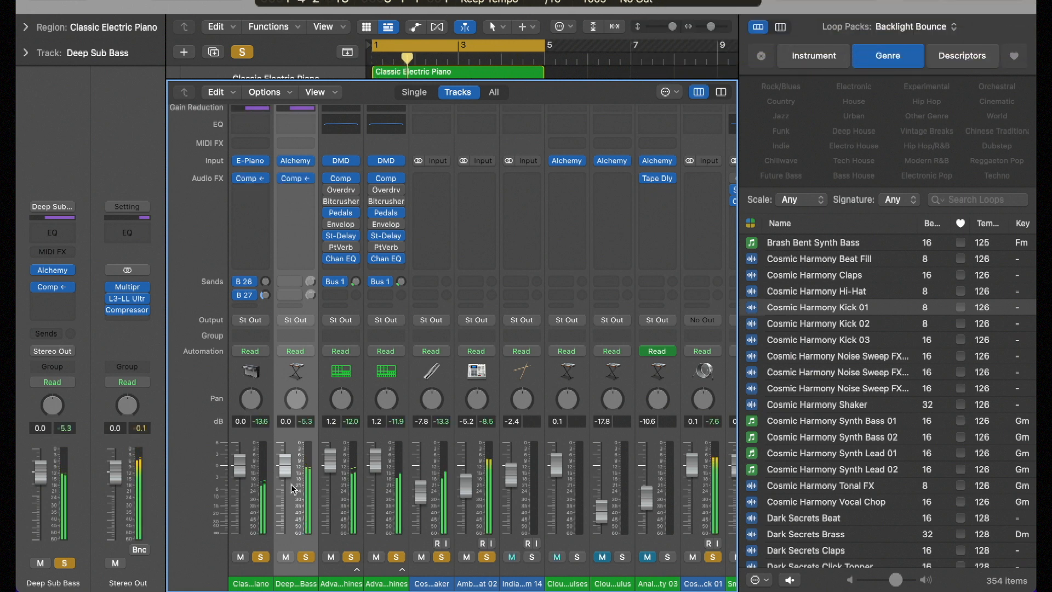
key("x")
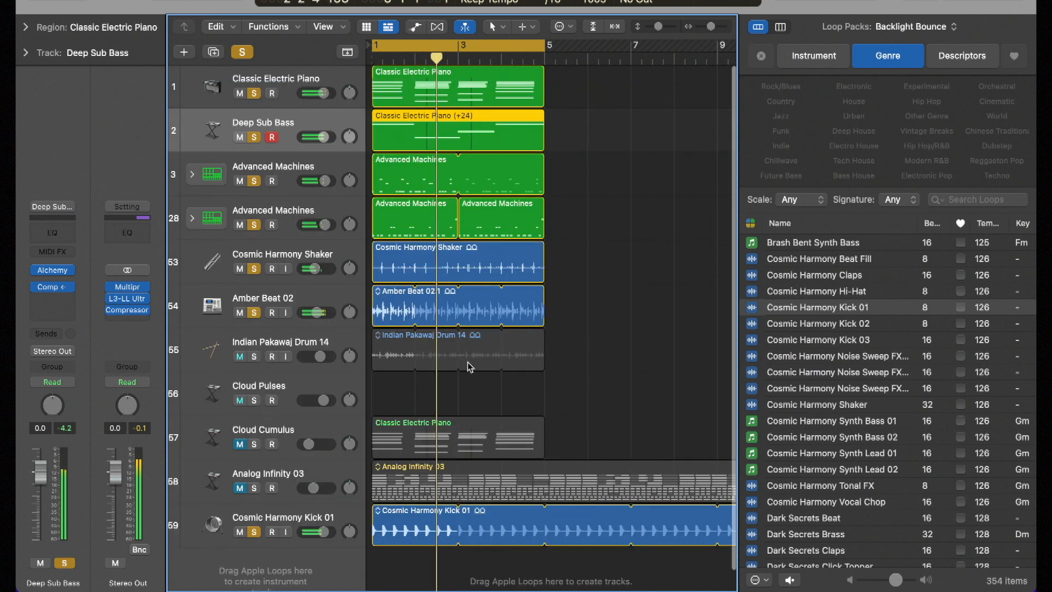
Take both Advanced Machines tracks and the Cosmic Harmony Shaker out of solo and restart playback
left_click_drag(254, 181, 253, 263)
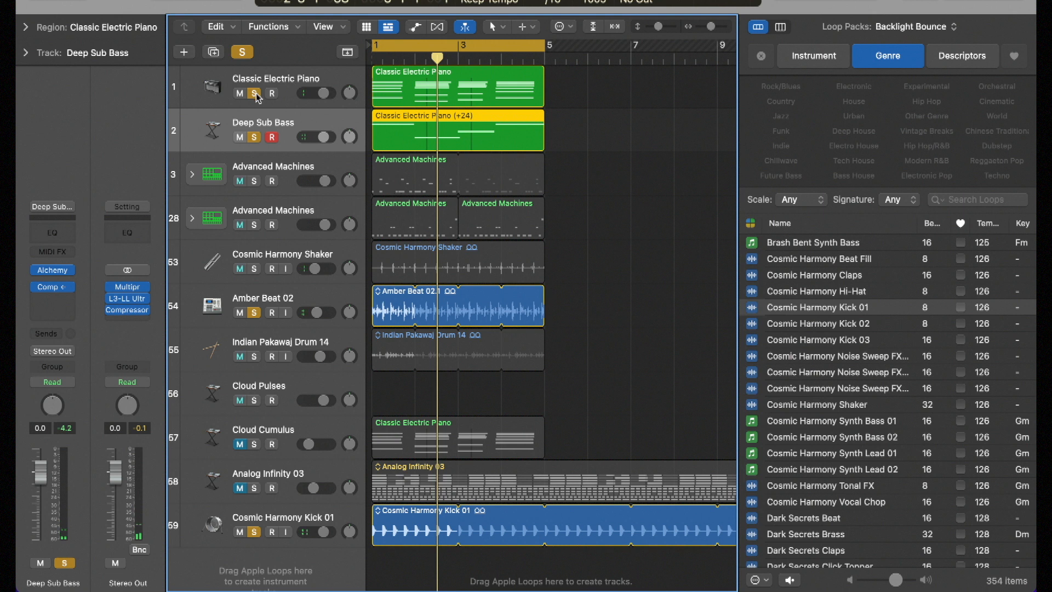
key("space")
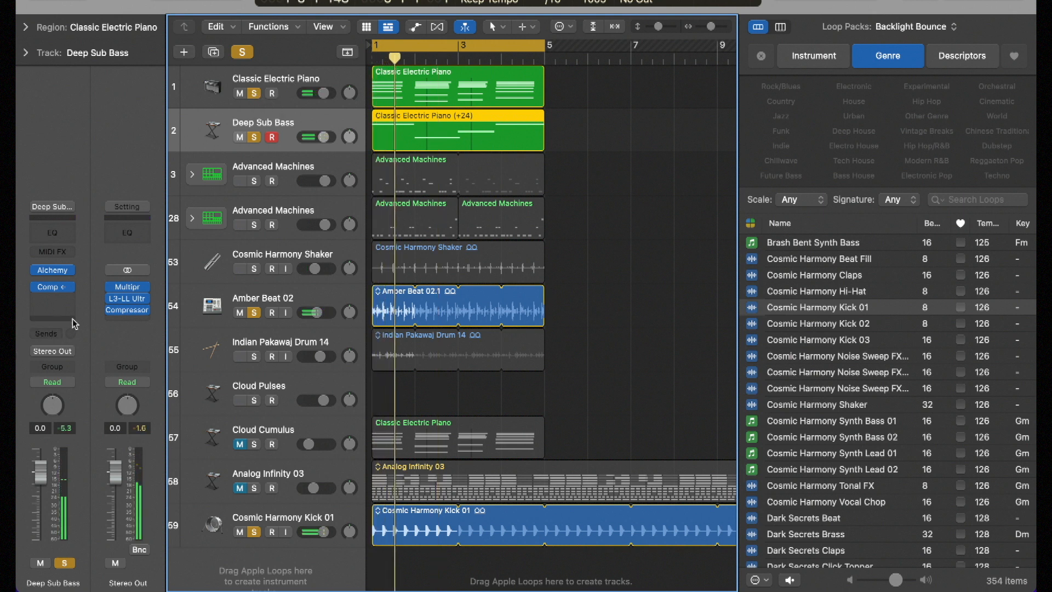
Insert a stereo Noise Gate on the Deep Sub Bass track and side-chain it to Indian Pakawaj Drum 14
left_click(46, 295)
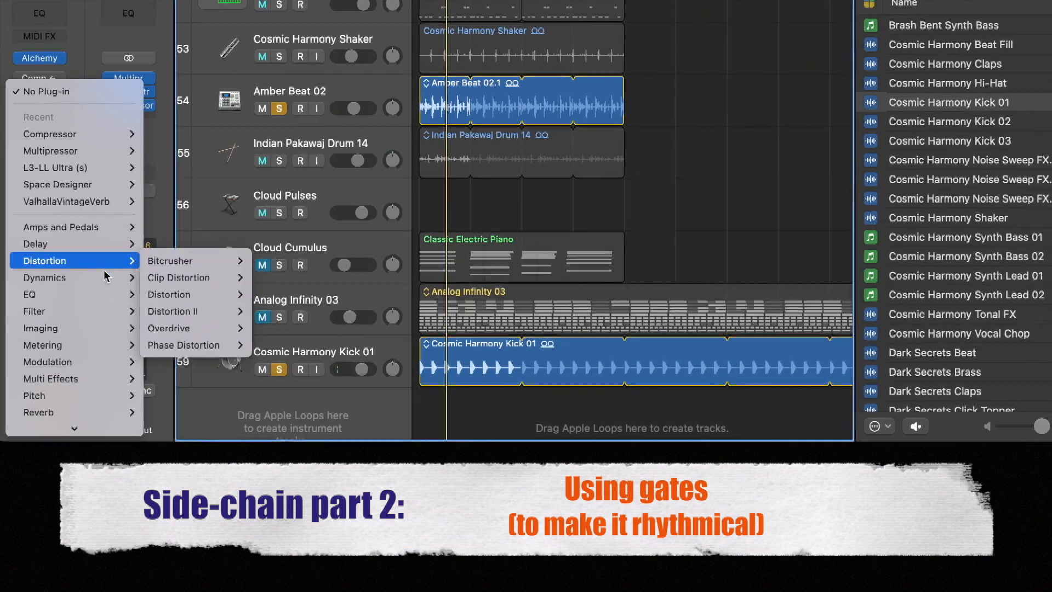
mouse_move(101, 280)
mouse_move(207, 396)
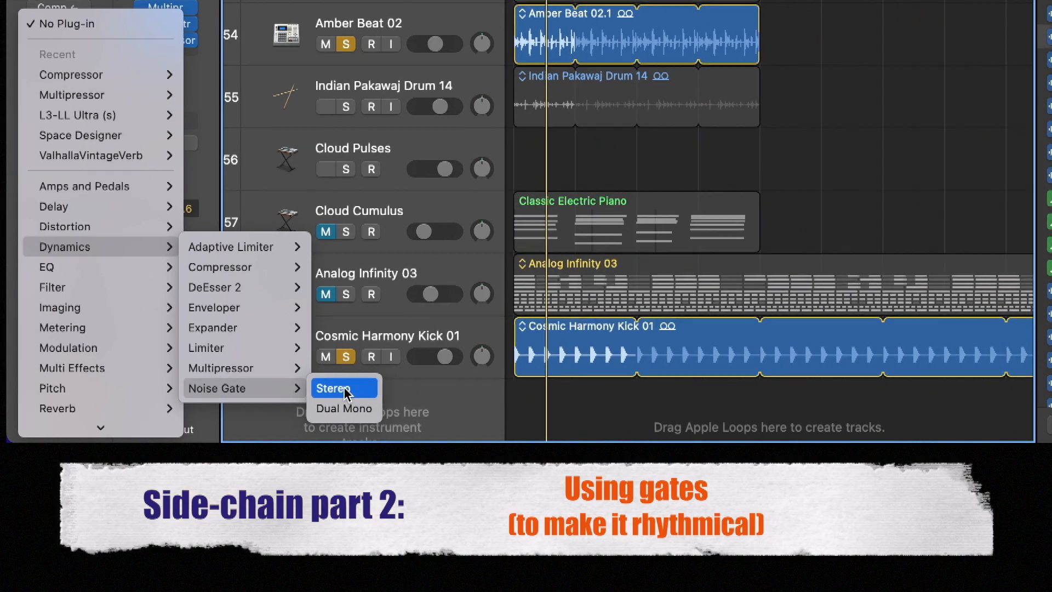
left_click(345, 389)
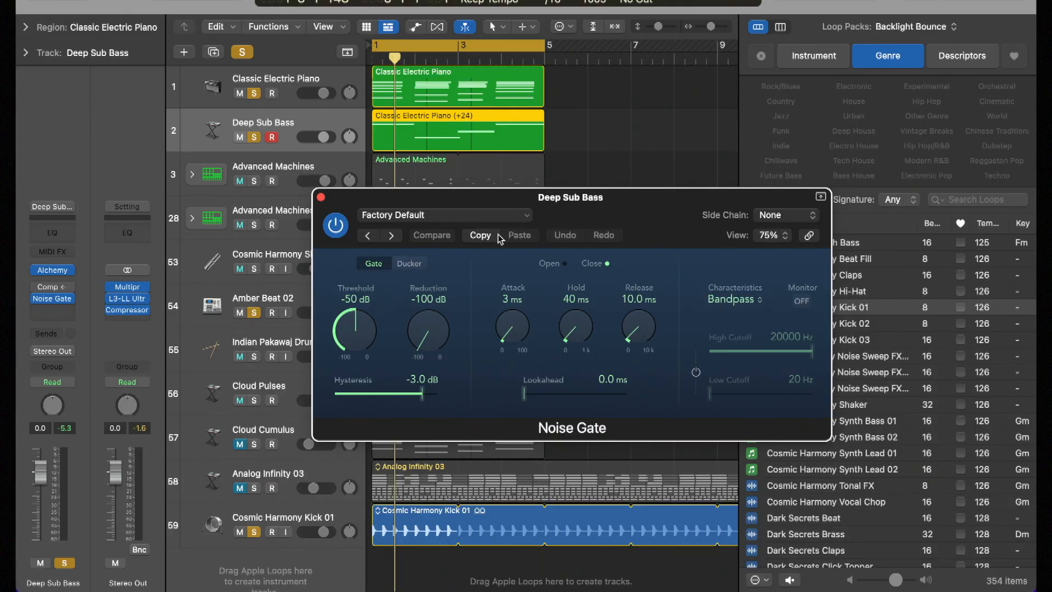
left_click(794, 219)
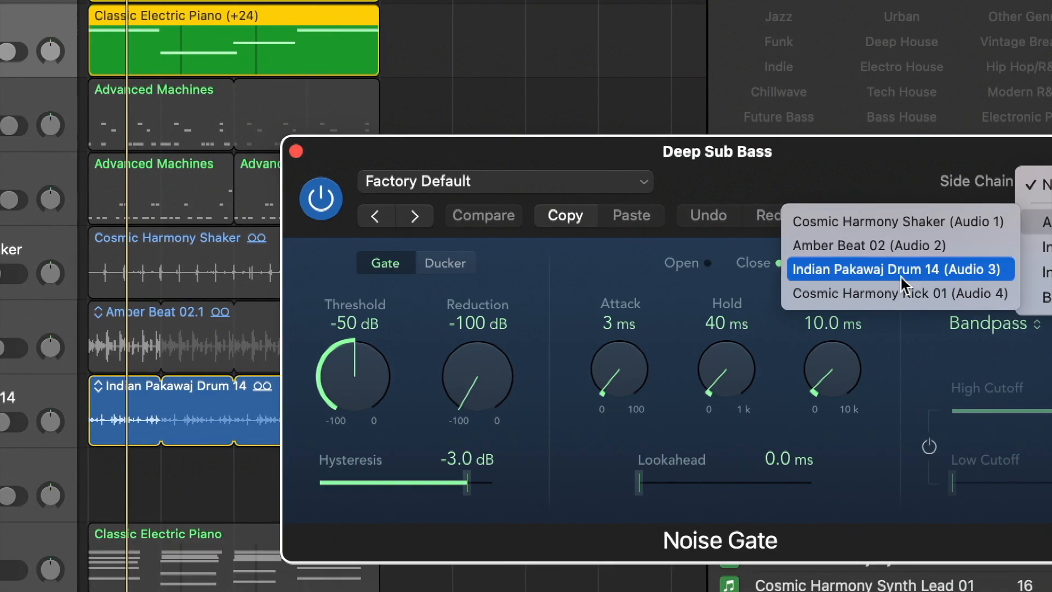
left_click(902, 269)
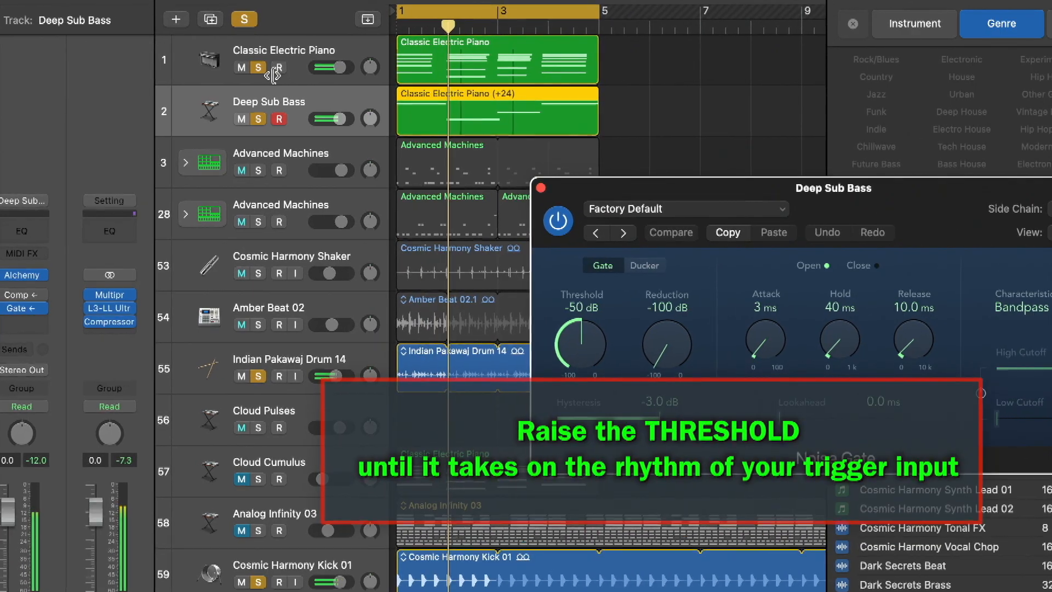
Take the Classic Electric Piano out of solo, raise the gate's threshold to -22 dB and set the Deep Sub Bass volume to +1.6 dB
left_click(260, 68)
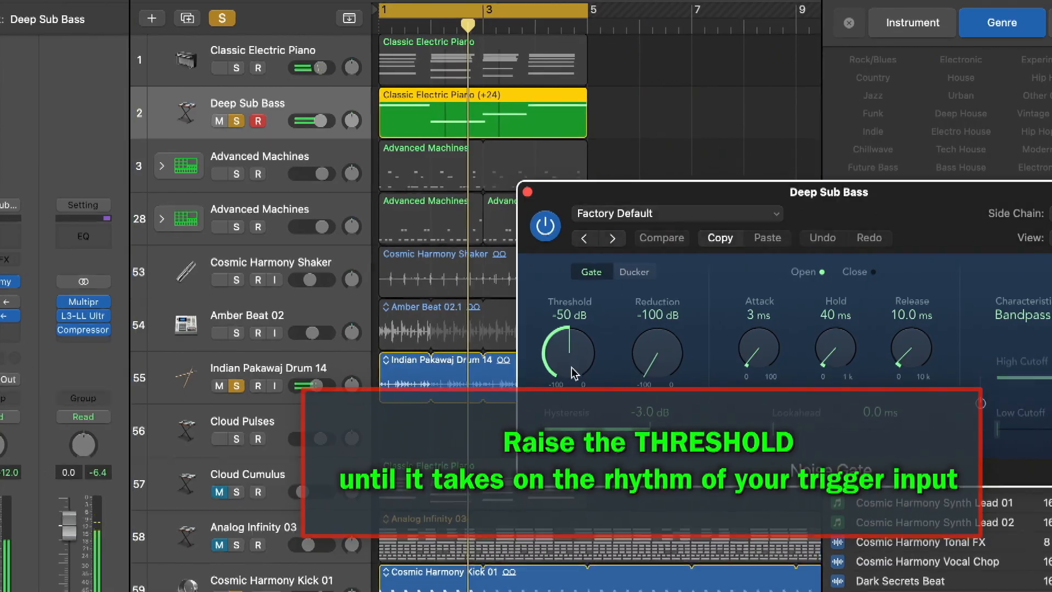
left_click_drag(574, 374, 482, 338)
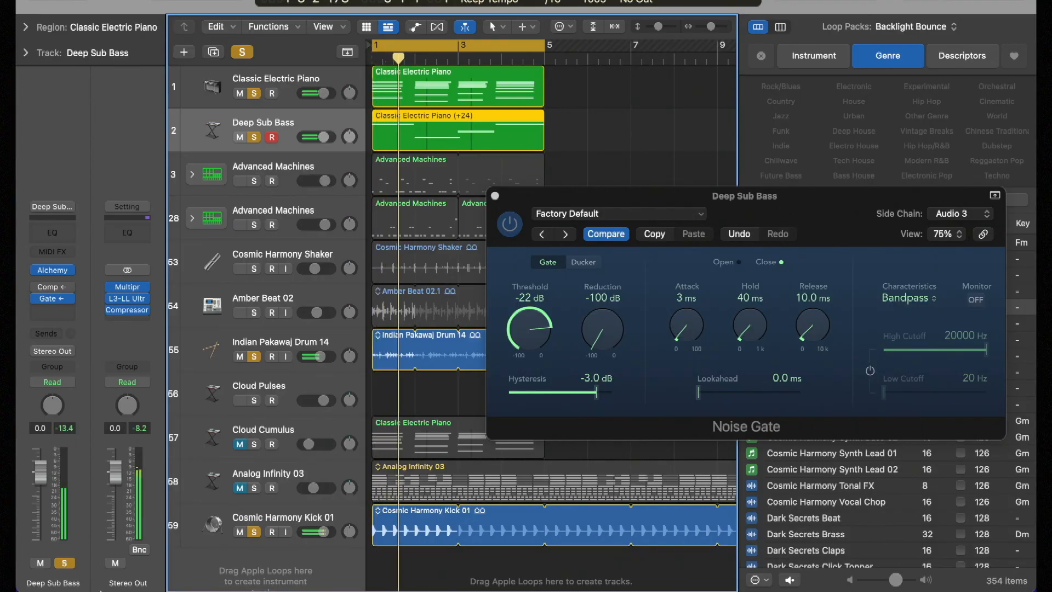
left_click_drag(323, 139, 325, 138)
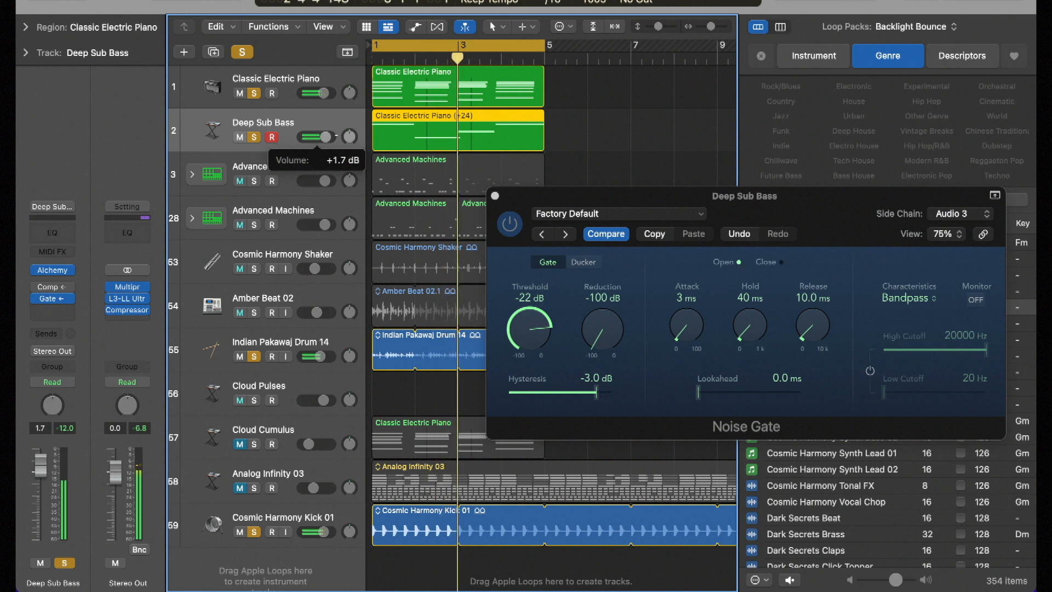
left_click_drag(325, 138, 324, 138)
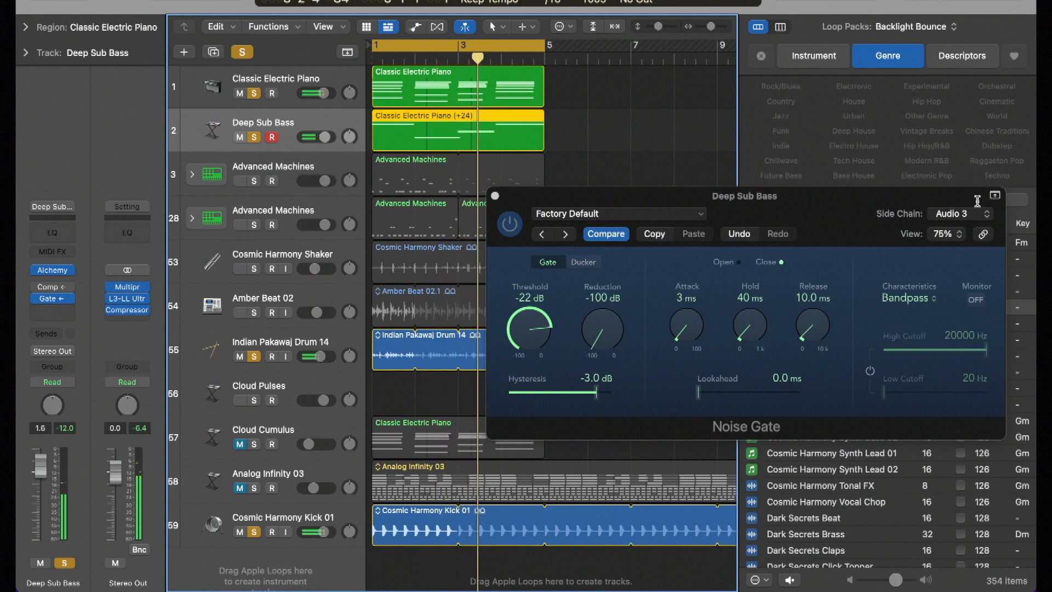
Switch the Noise Gate's side chain to Amber Beat 02 and solo that track
left_click(974, 217)
mouse_move(904, 158)
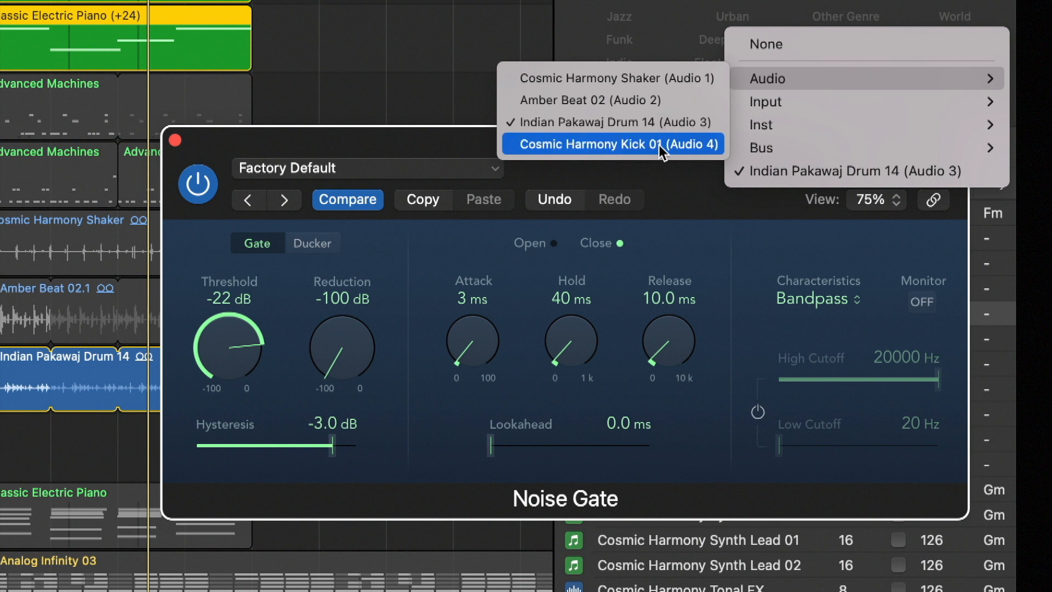
left_click(646, 100)
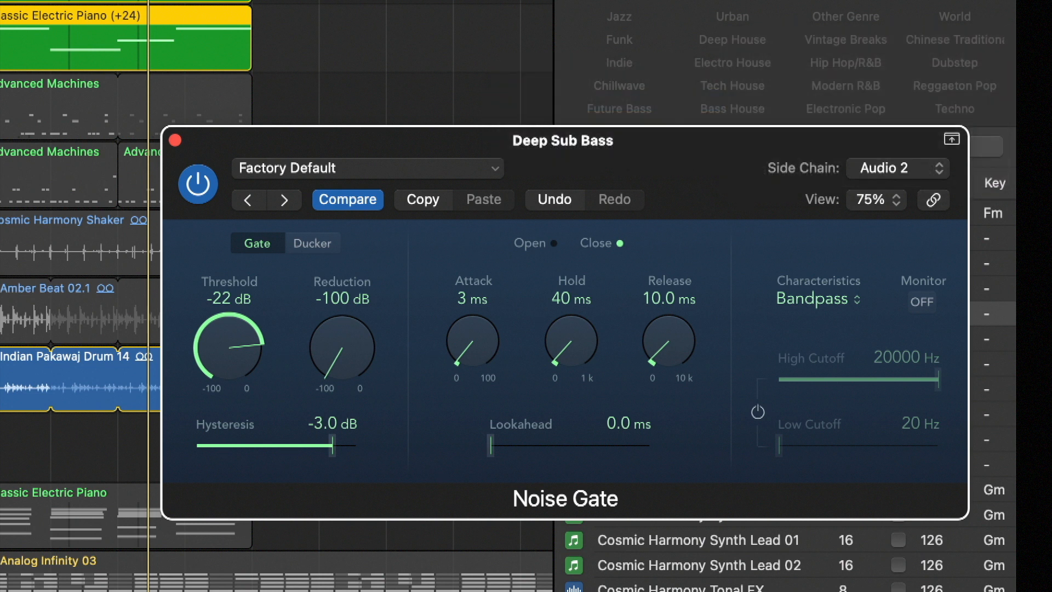
left_click(254, 347)
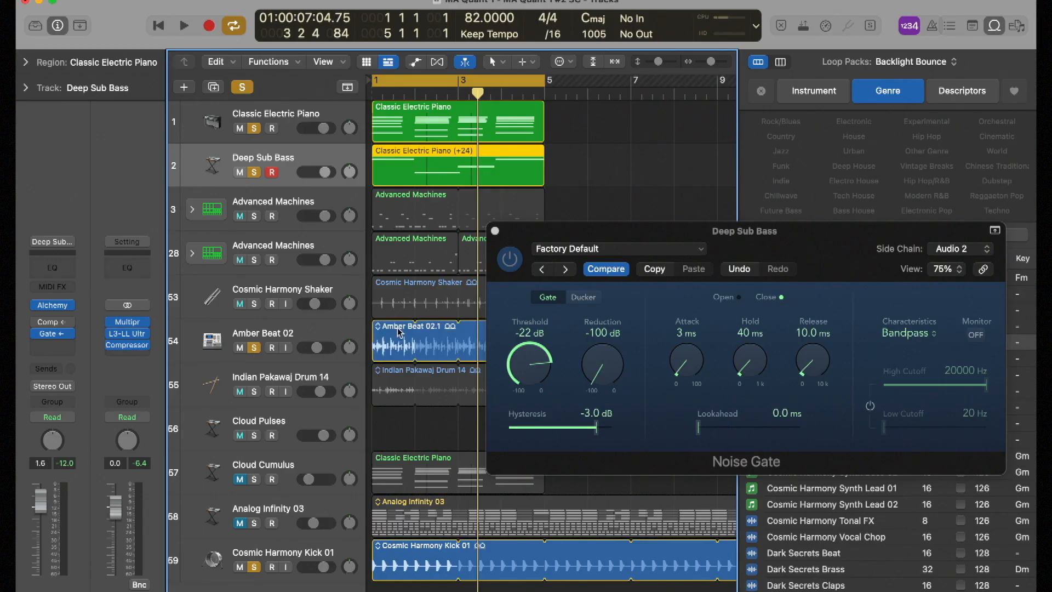
Raise the Noise Gate's threshold to -17 dB during playback, and stop playback
key("space")
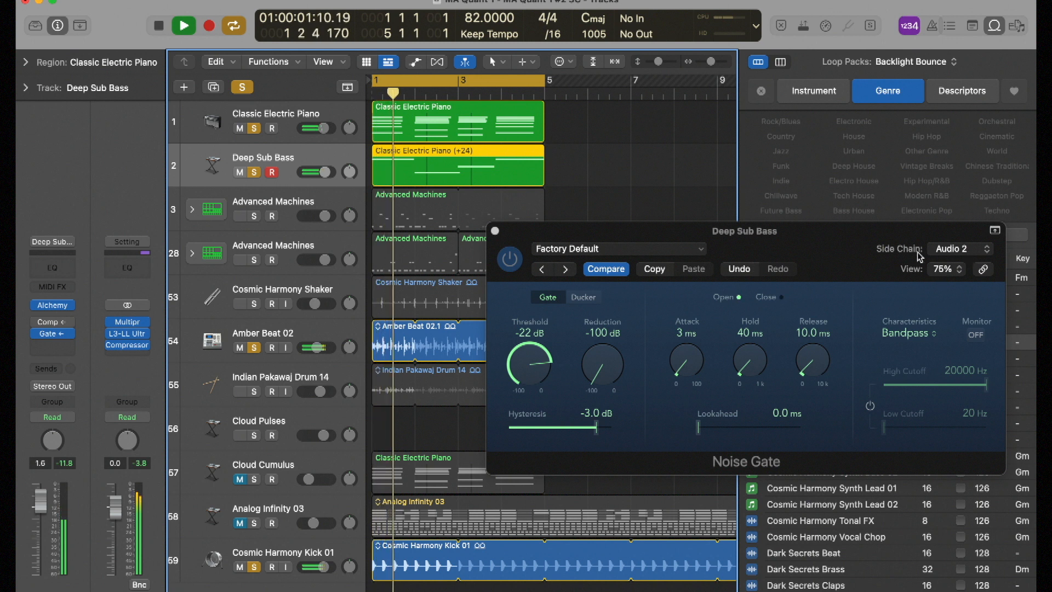
left_click_drag(500, 379, 520, 366)
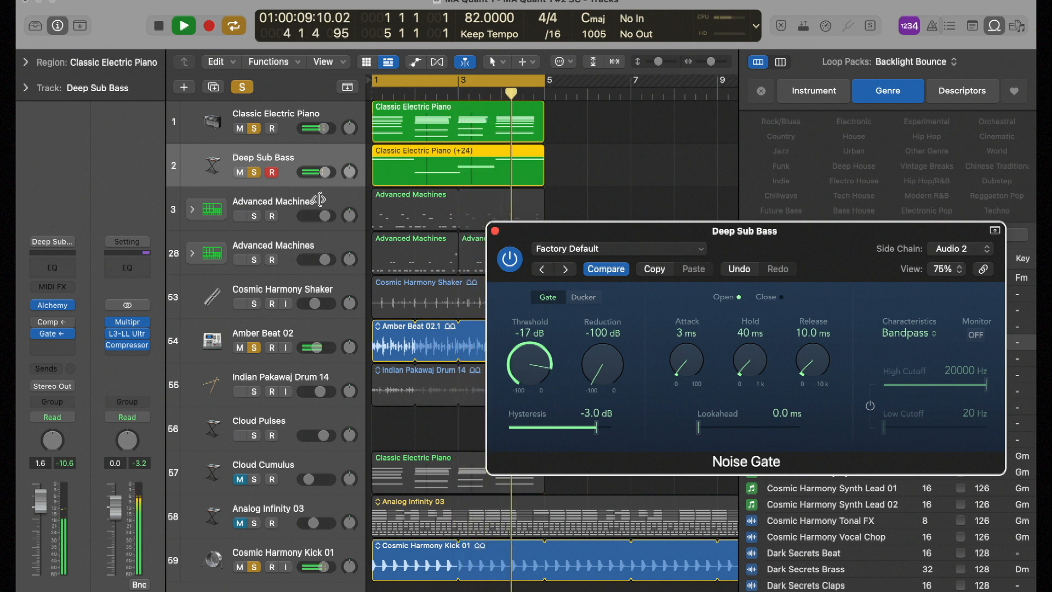
key("space")
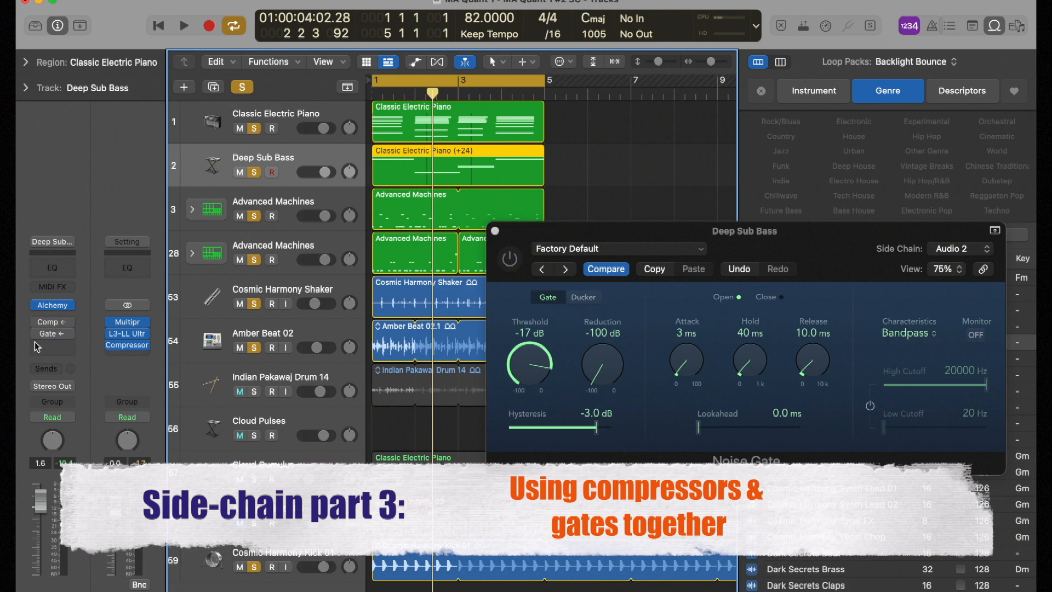
Solo the Deep Sub Bass, turn its Noise Gate on and audition it together with Amber Beat 02
left_click(253, 172)
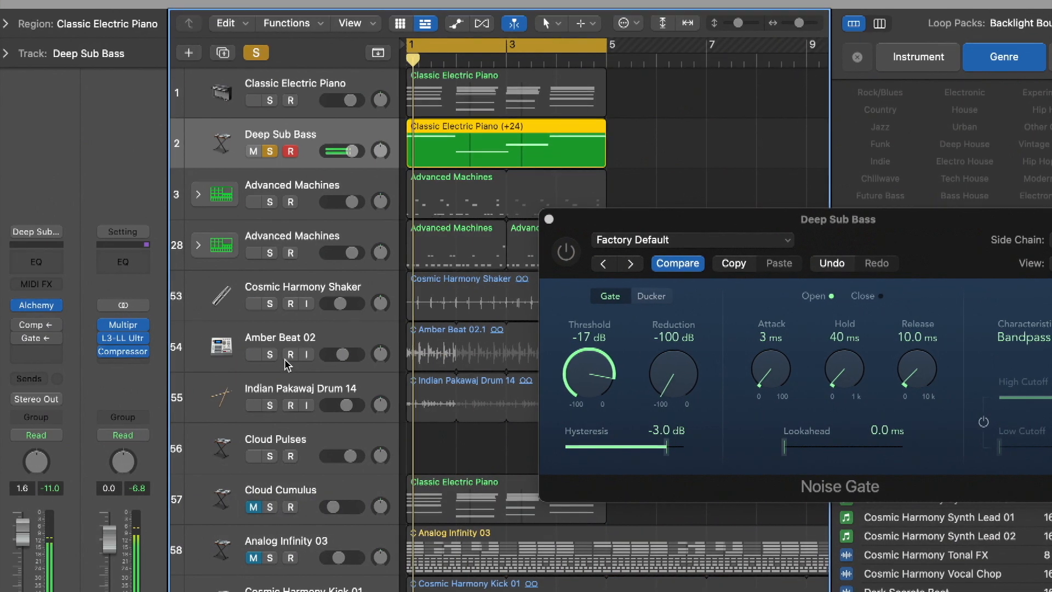
left_click(19, 333)
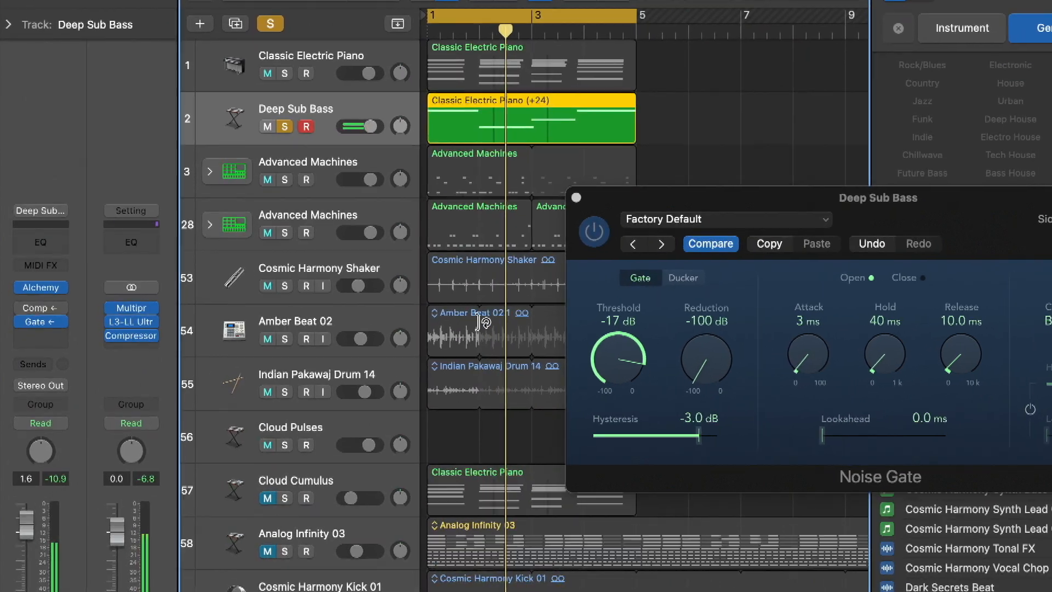
left_click(293, 332)
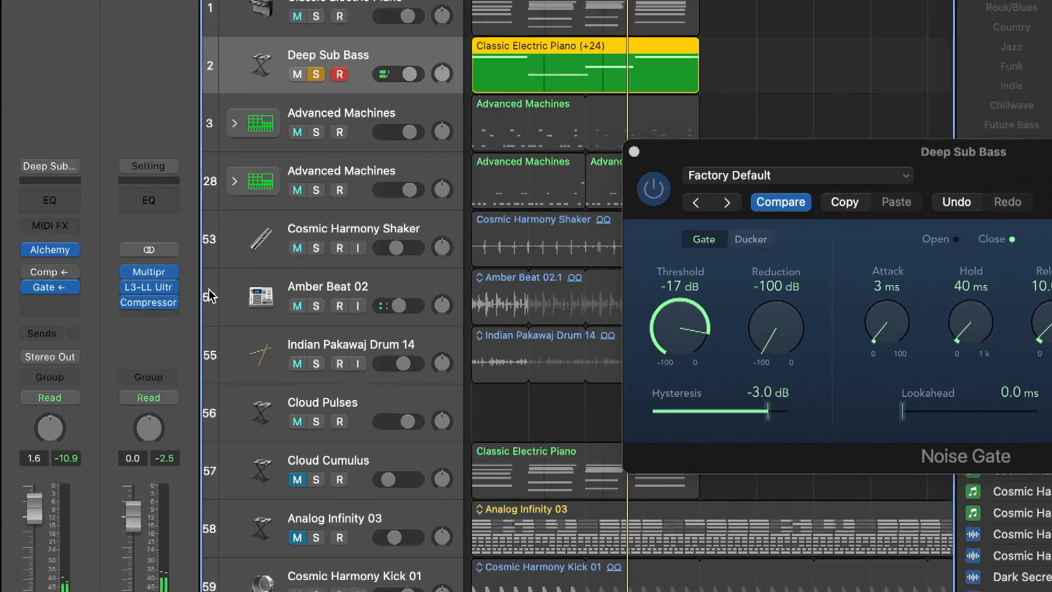
Turn the bass compressor back on, solo Cosmic Harmony Kick 01 and close the Noise Gate
left_click(30, 264)
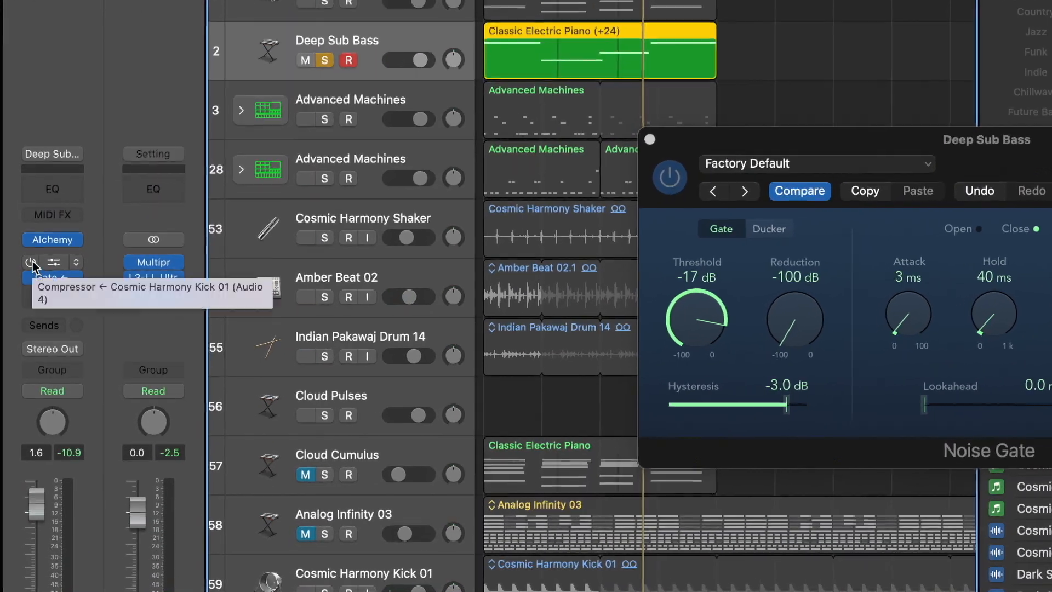
left_click(327, 589)
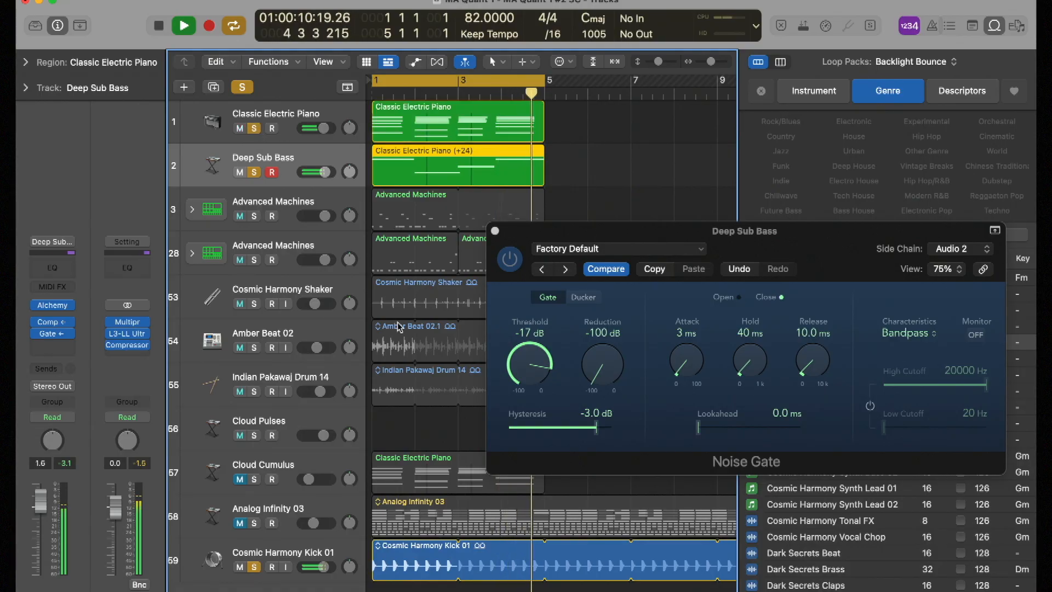
left_click(494, 230)
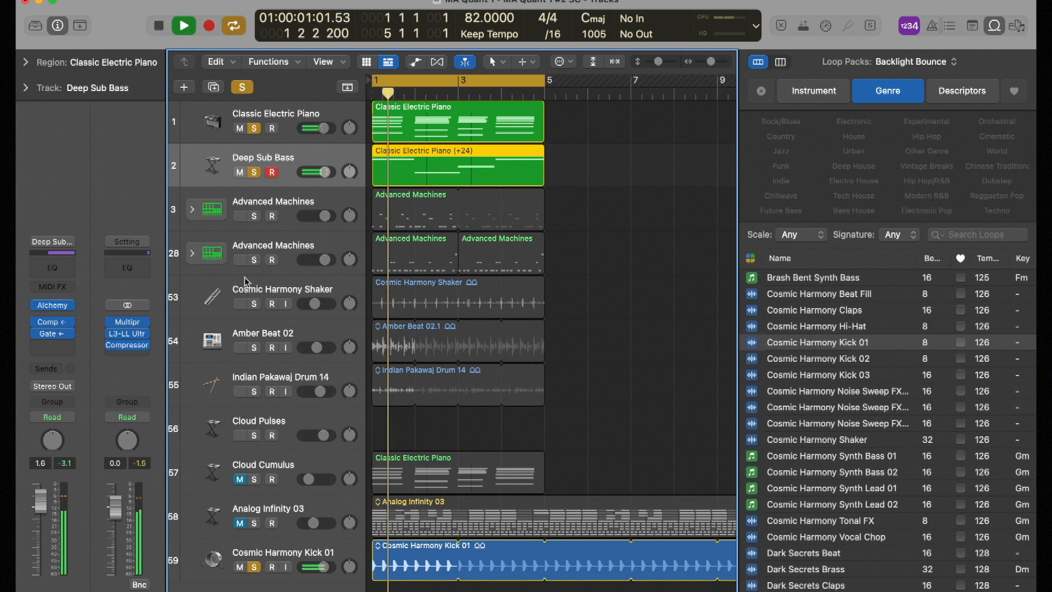
Solo the second Advanced Machines, Amber Beat 02, Indian Pakawaj Drum 14, Cosmic Harmony Shaker and Analog Infinity 03 tracks
left_click(255, 260)
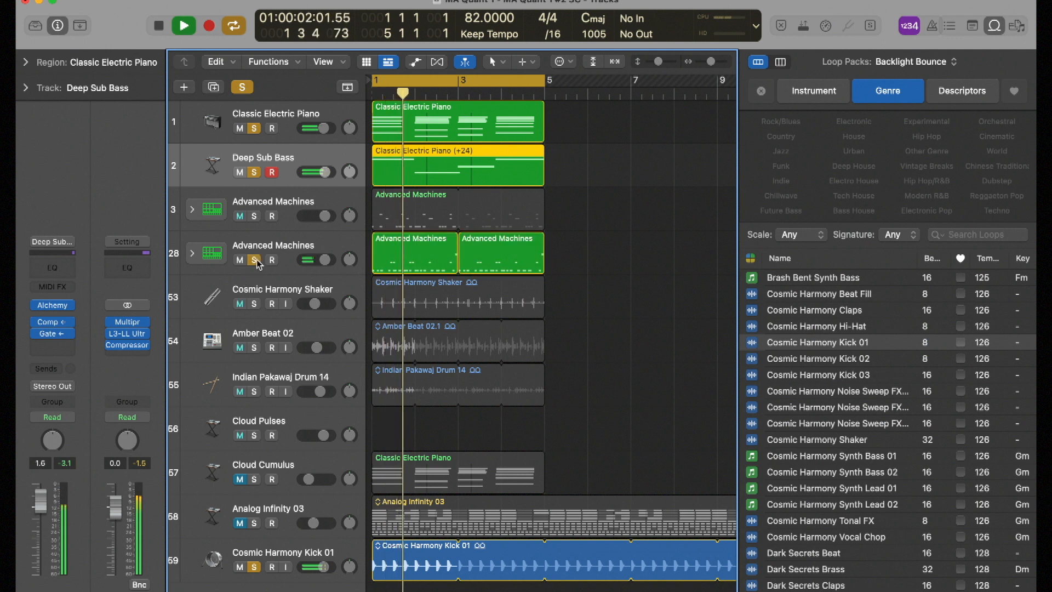
left_click(254, 348)
left_click(255, 391)
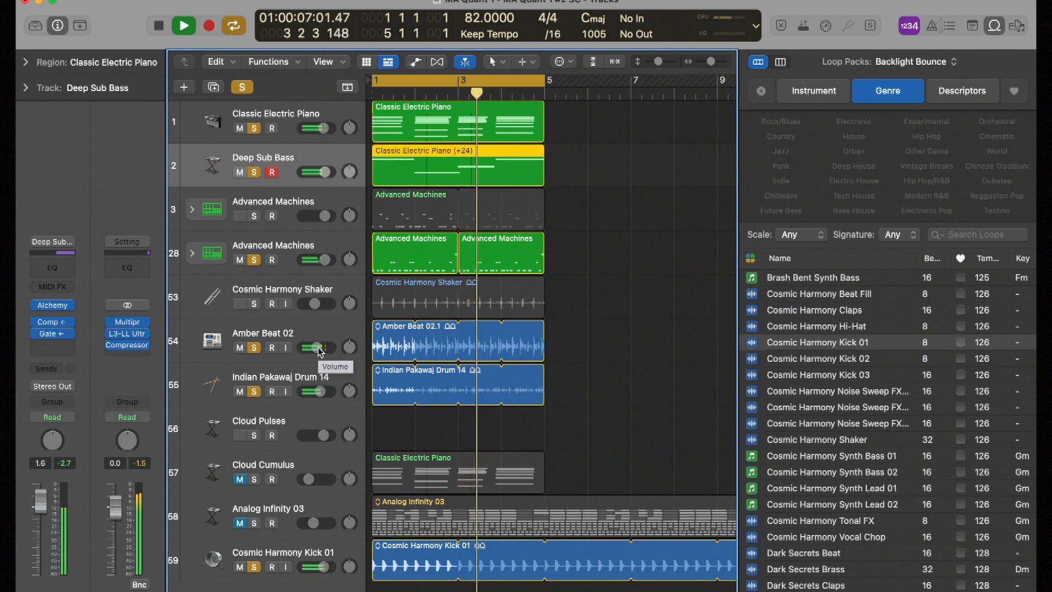
left_click(255, 303)
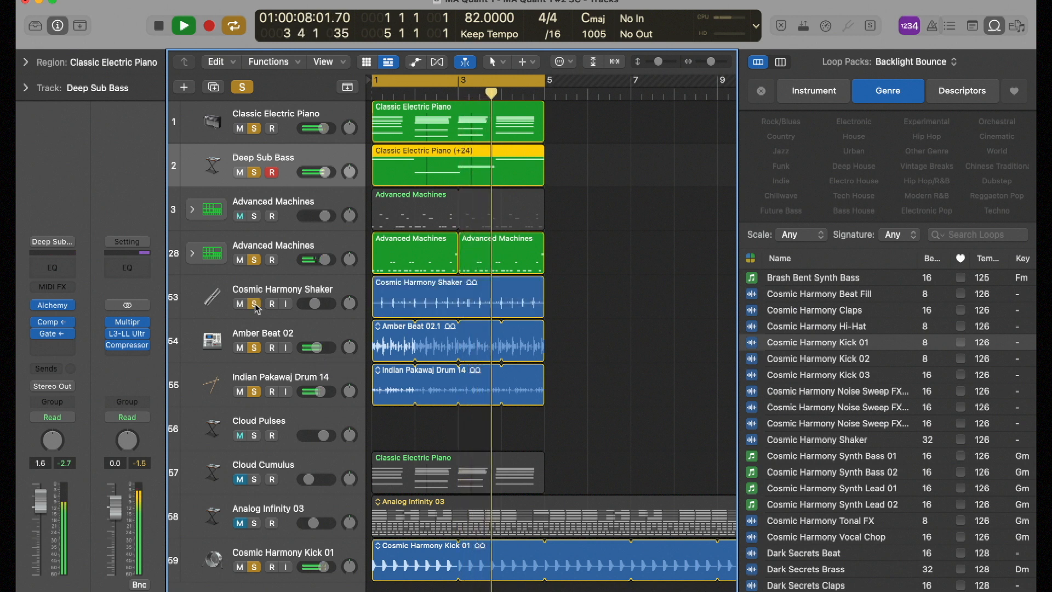
left_click(254, 524)
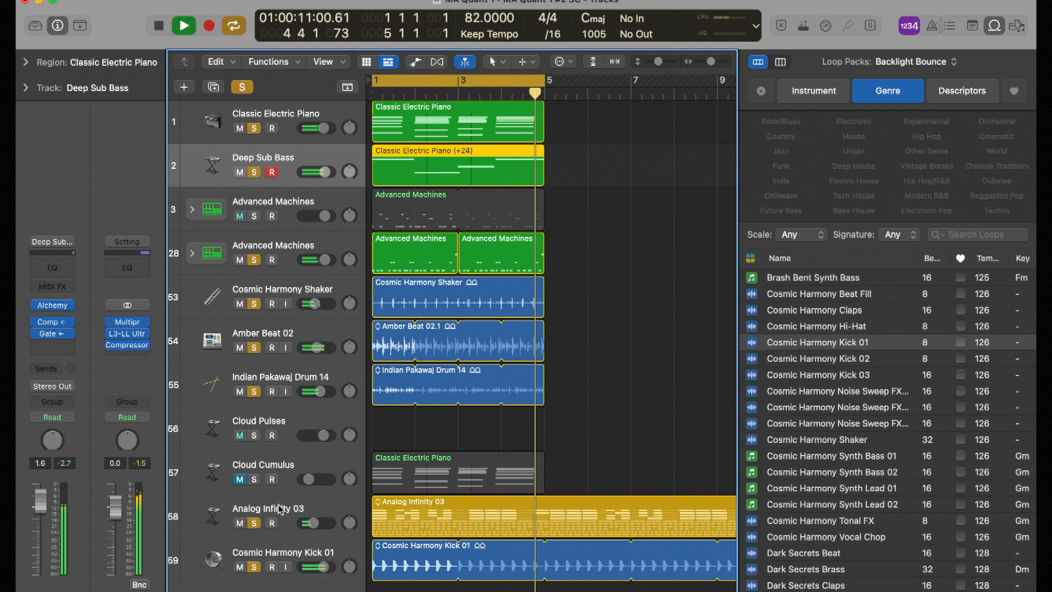
Set the Analog Infinity 03 track's volume to -13.8 dB and stop playback
left_click(310, 523)
left_click_drag(308, 508, 311, 525)
key("space")
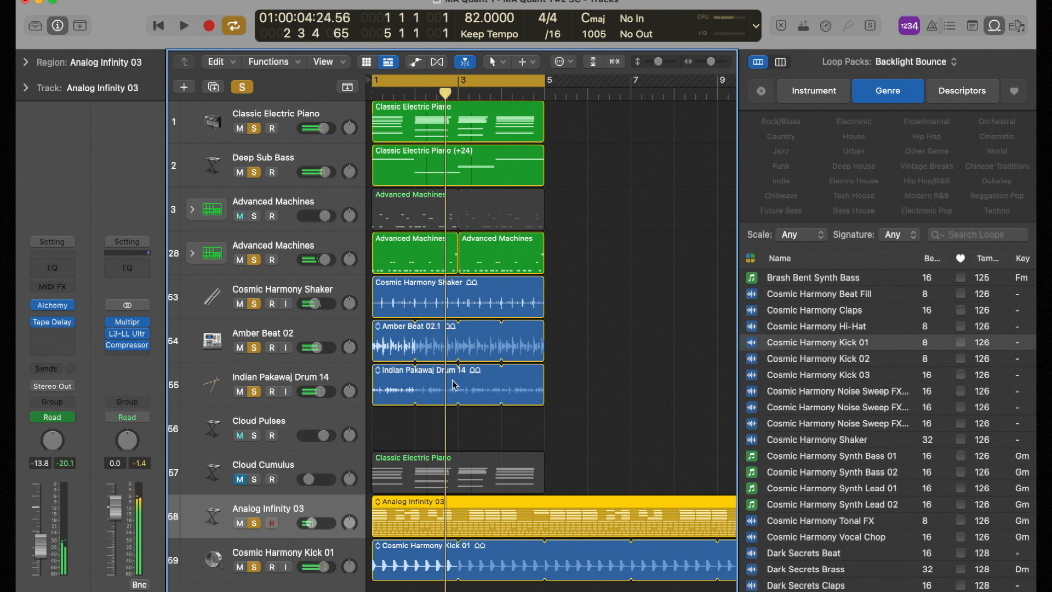
Solo and select the Cloud Cumulus track, and select the Amber Beat 02 track
left_click(255, 480)
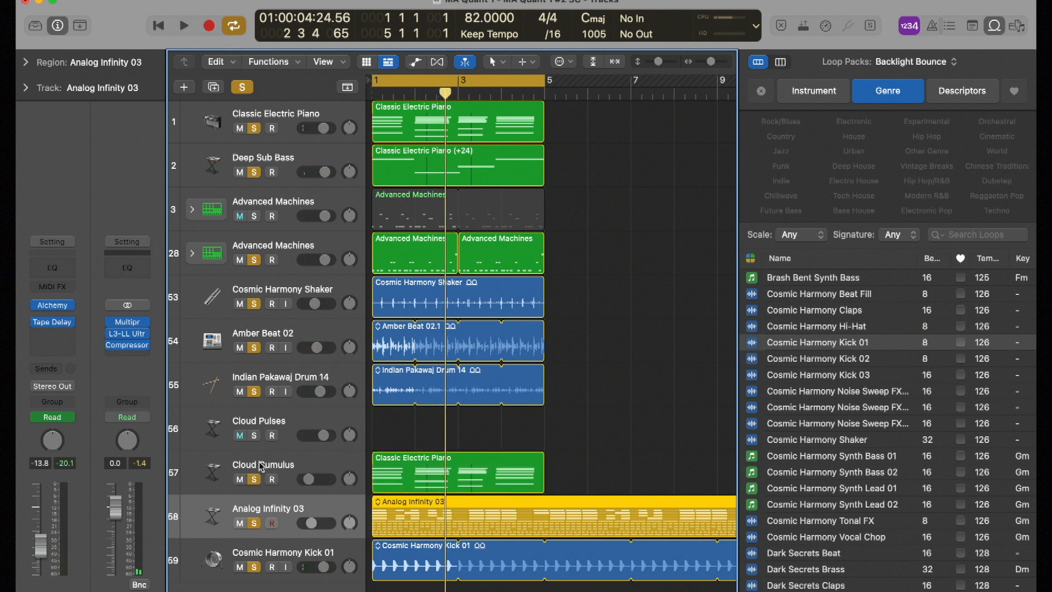
left_click(260, 465)
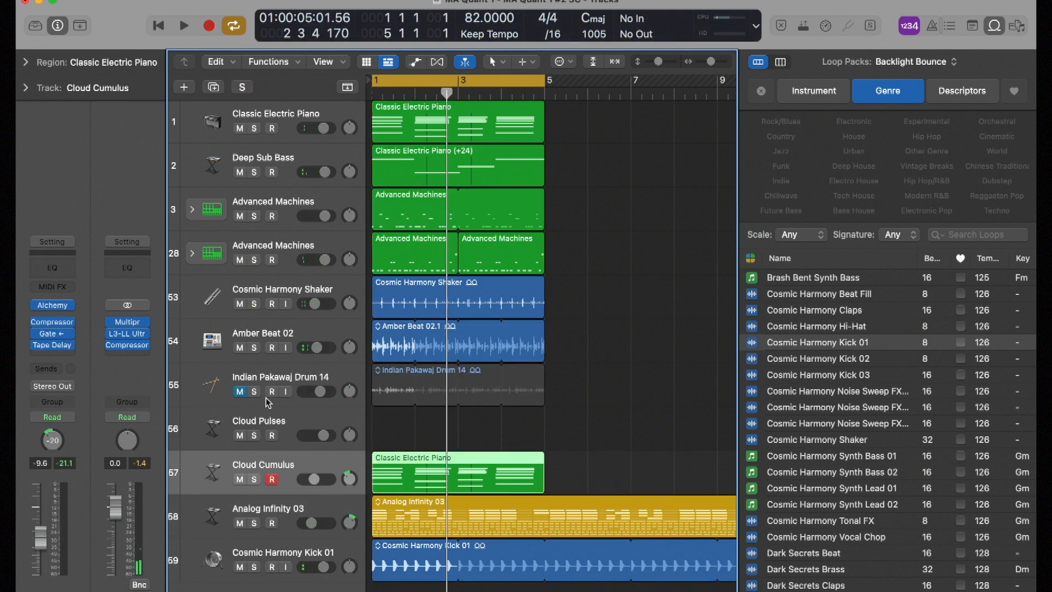
left_click(302, 335)
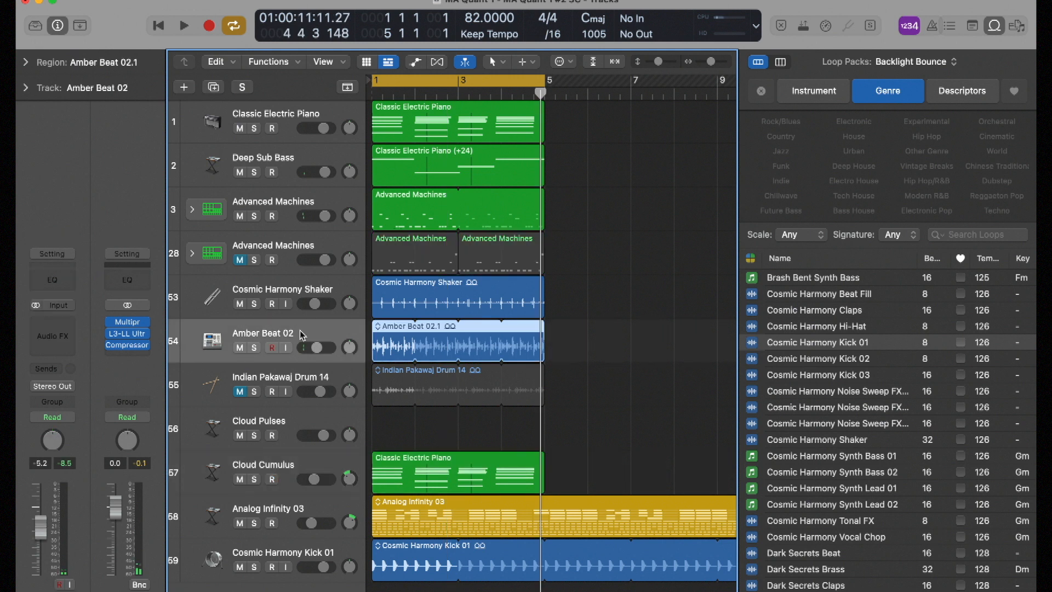